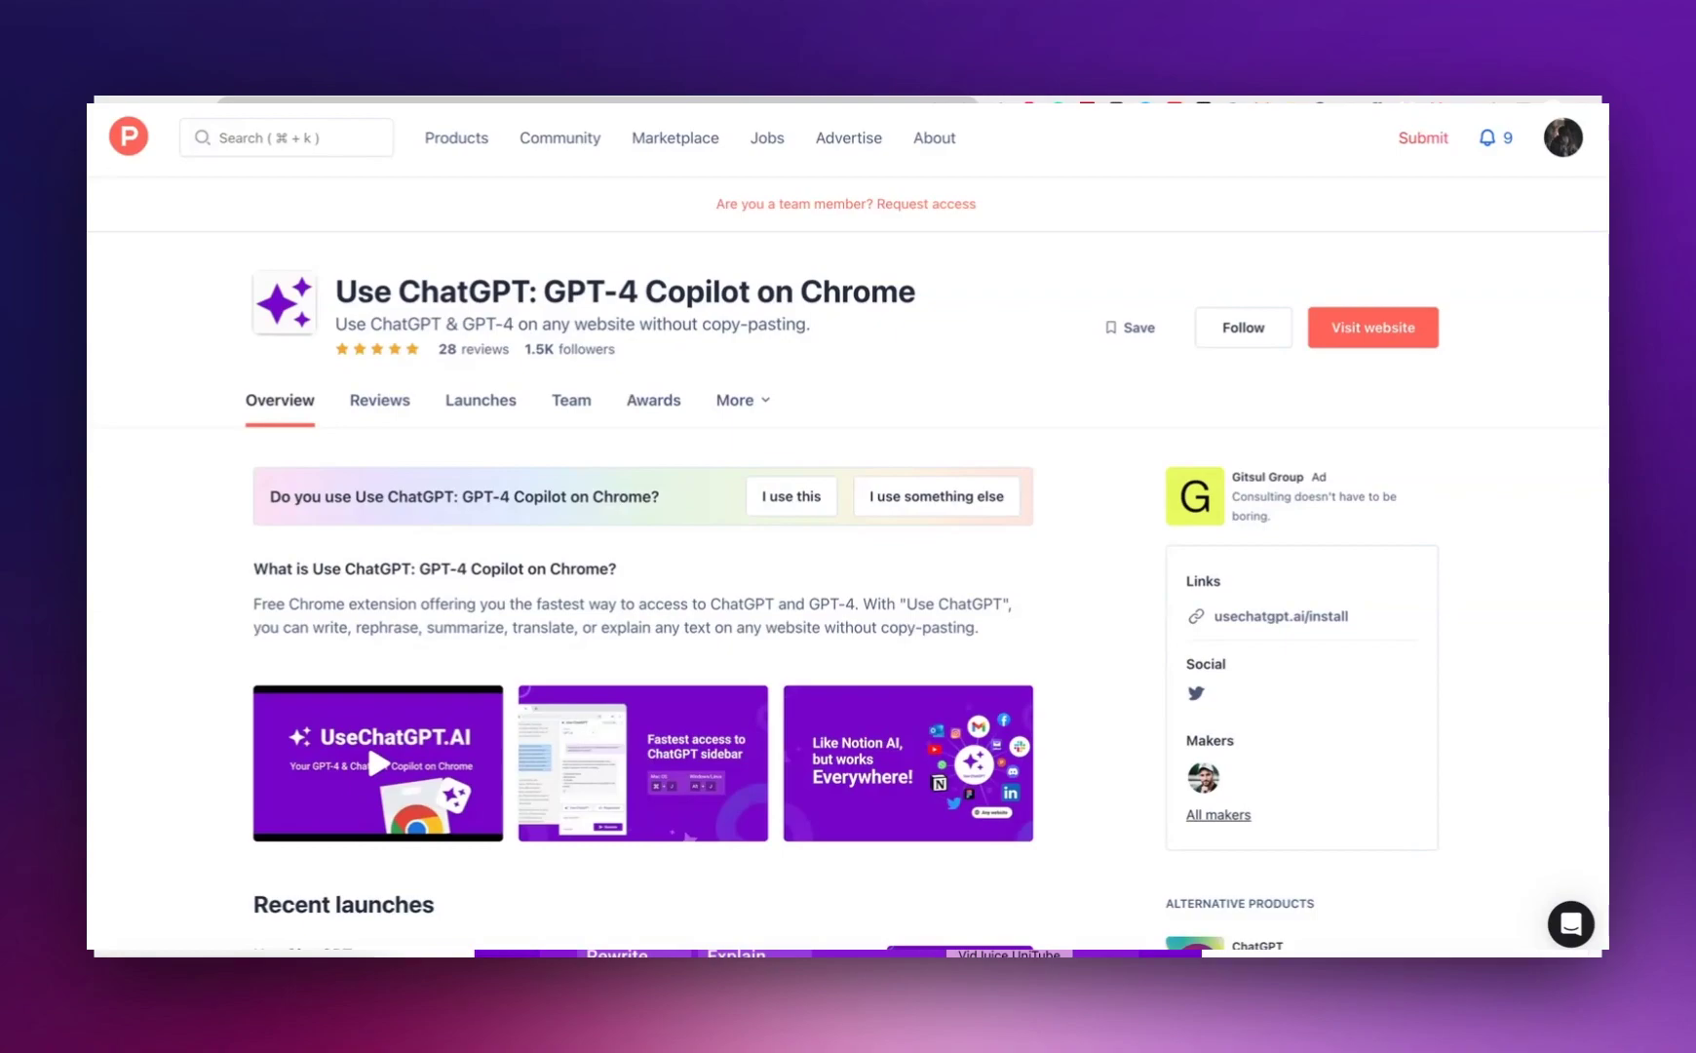
Step: Scroll down the Product Hunt page past Recent launches to the user reviews section
scroll(847, 591, down, 5)
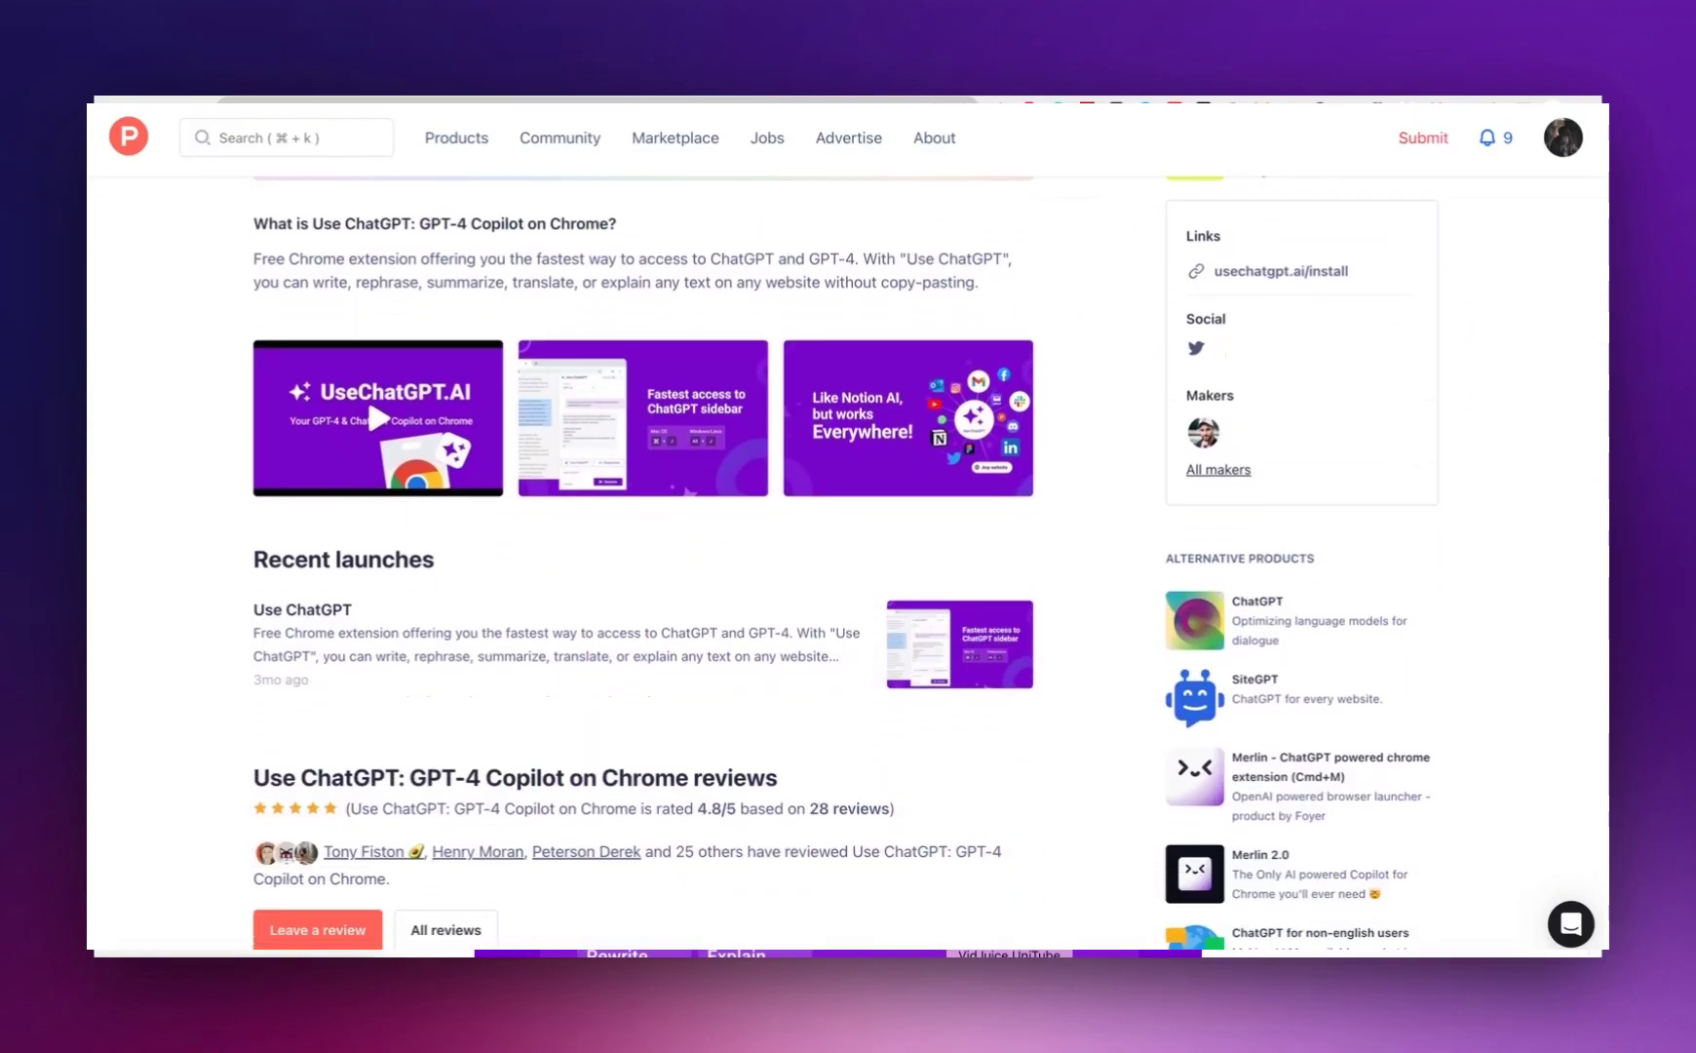
scroll(847, 590, down, 2)
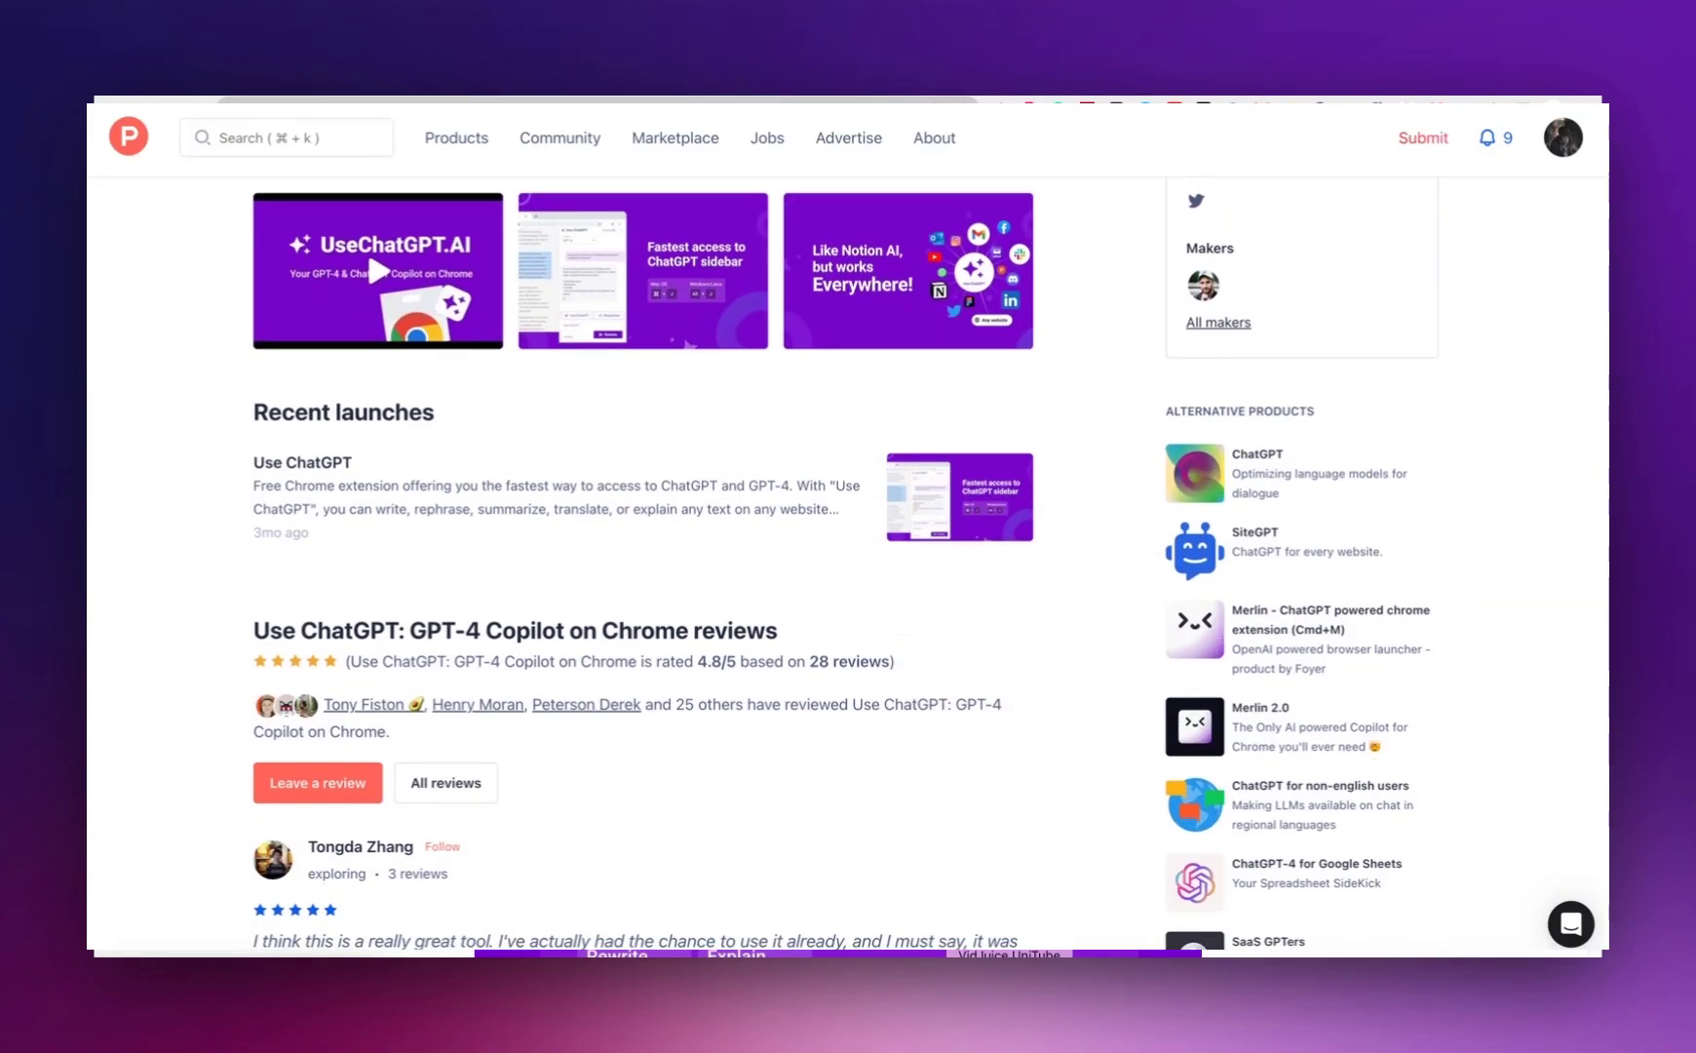
scroll(847, 561, down, 4)
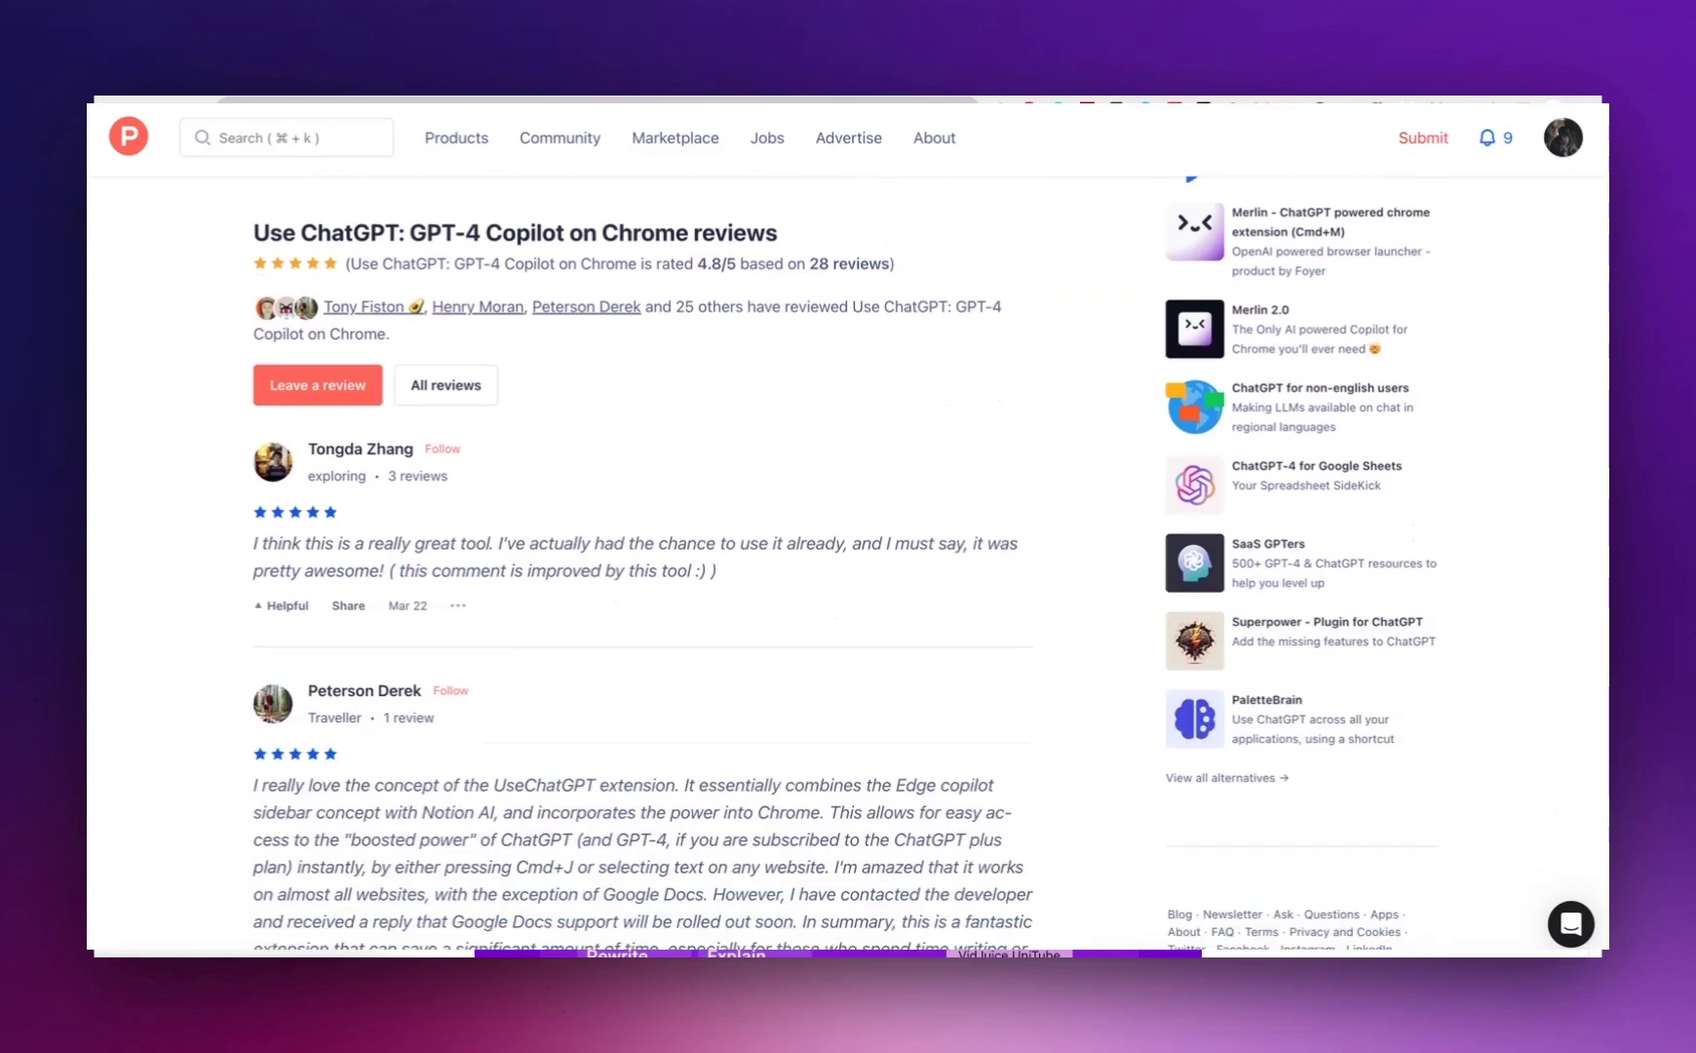
scroll(847, 562, down, 1)
scroll(847, 561, down, 3)
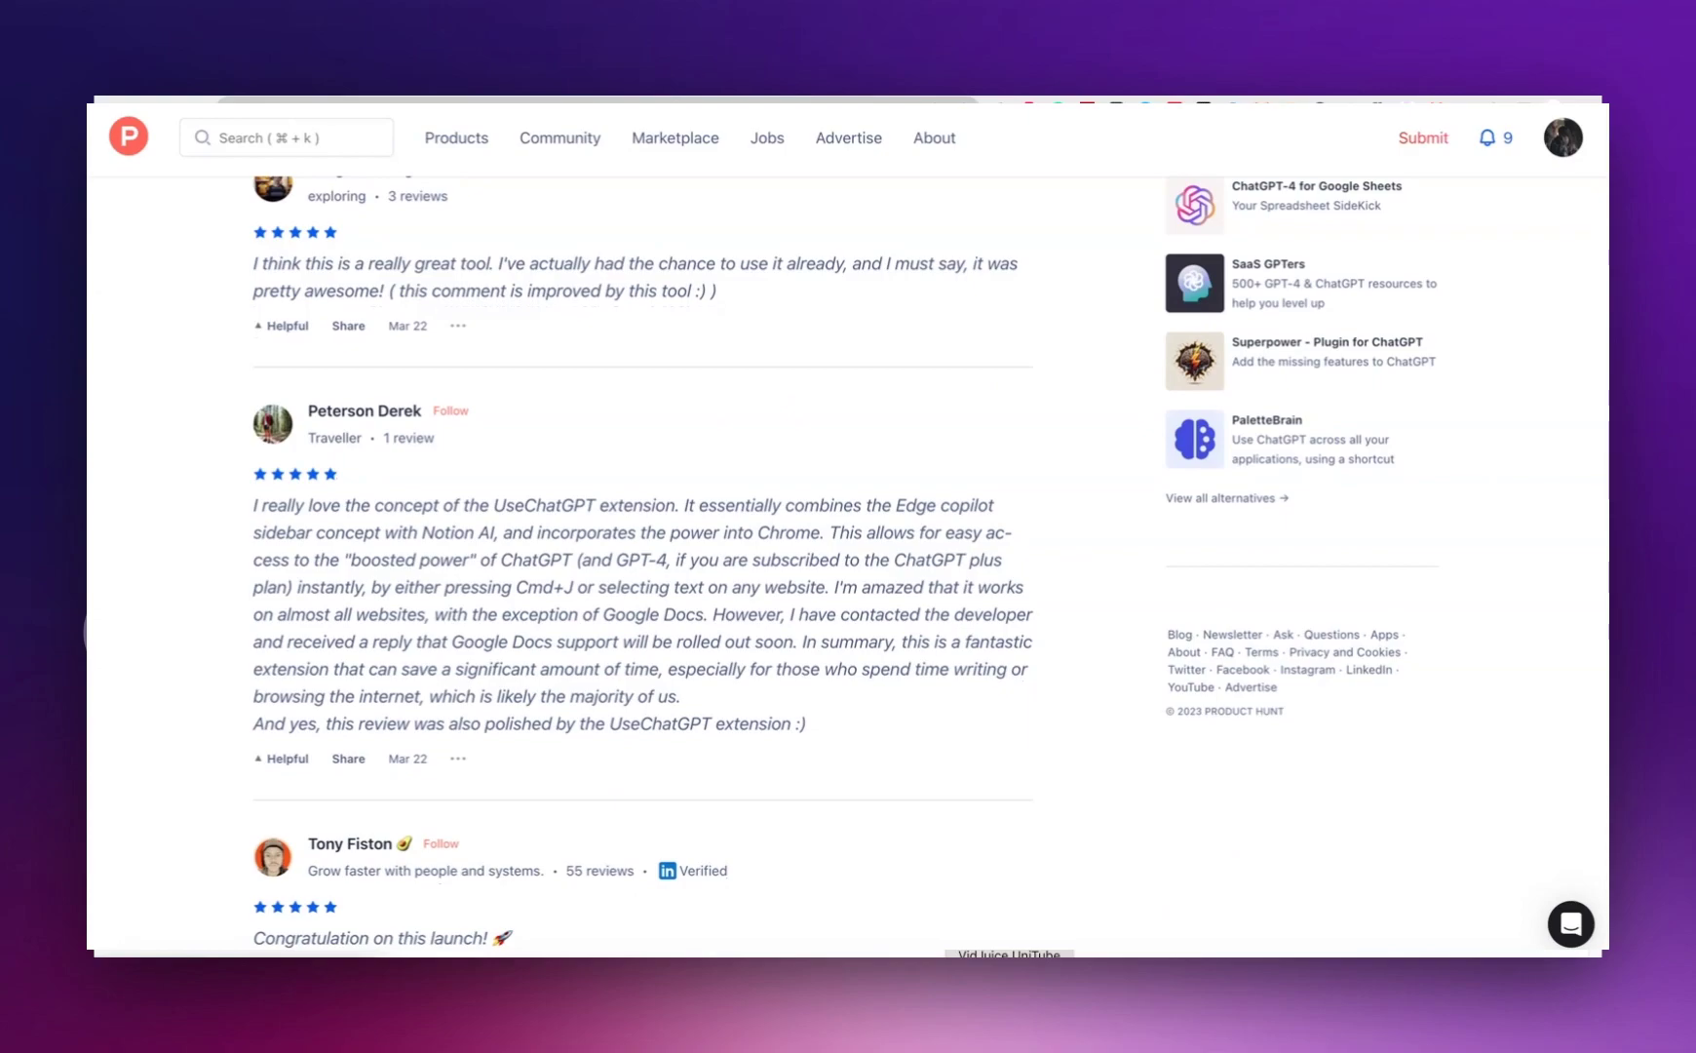
scroll(847, 561, down, 4)
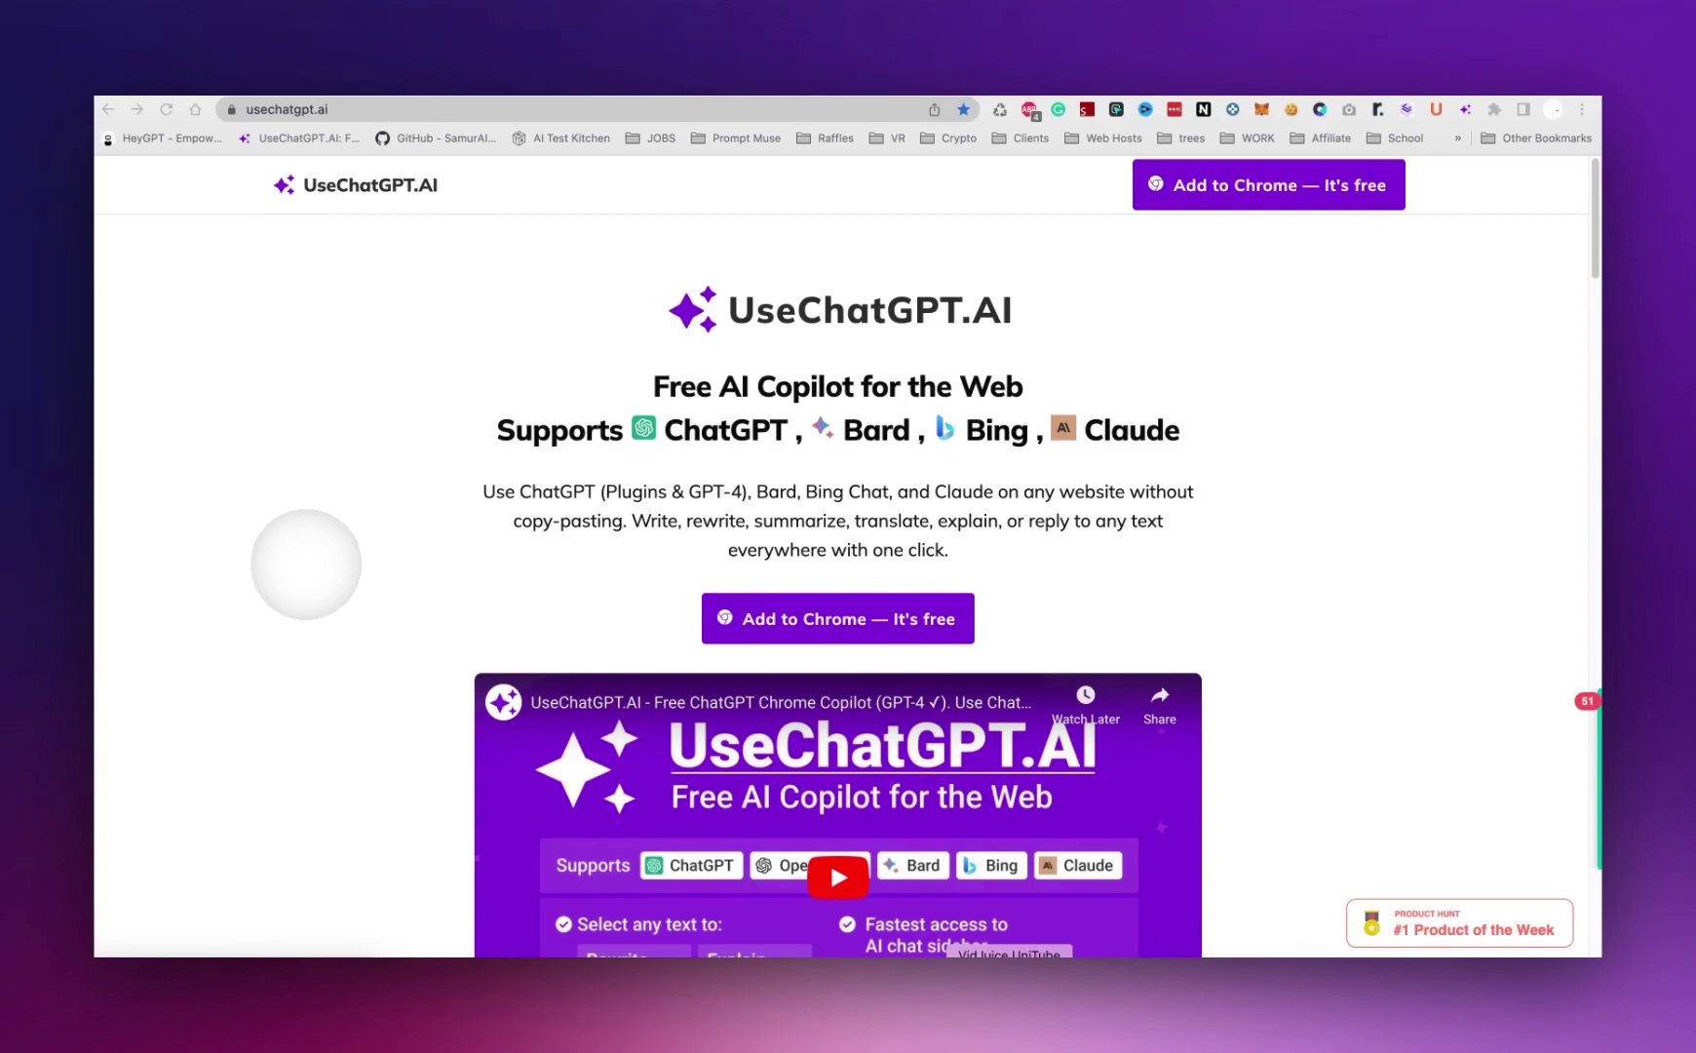
Step: Scroll through usechatgpt.ai, then upvote the Use ChatGPT launch on Product Hunt
scroll(1022, 681, down, 4)
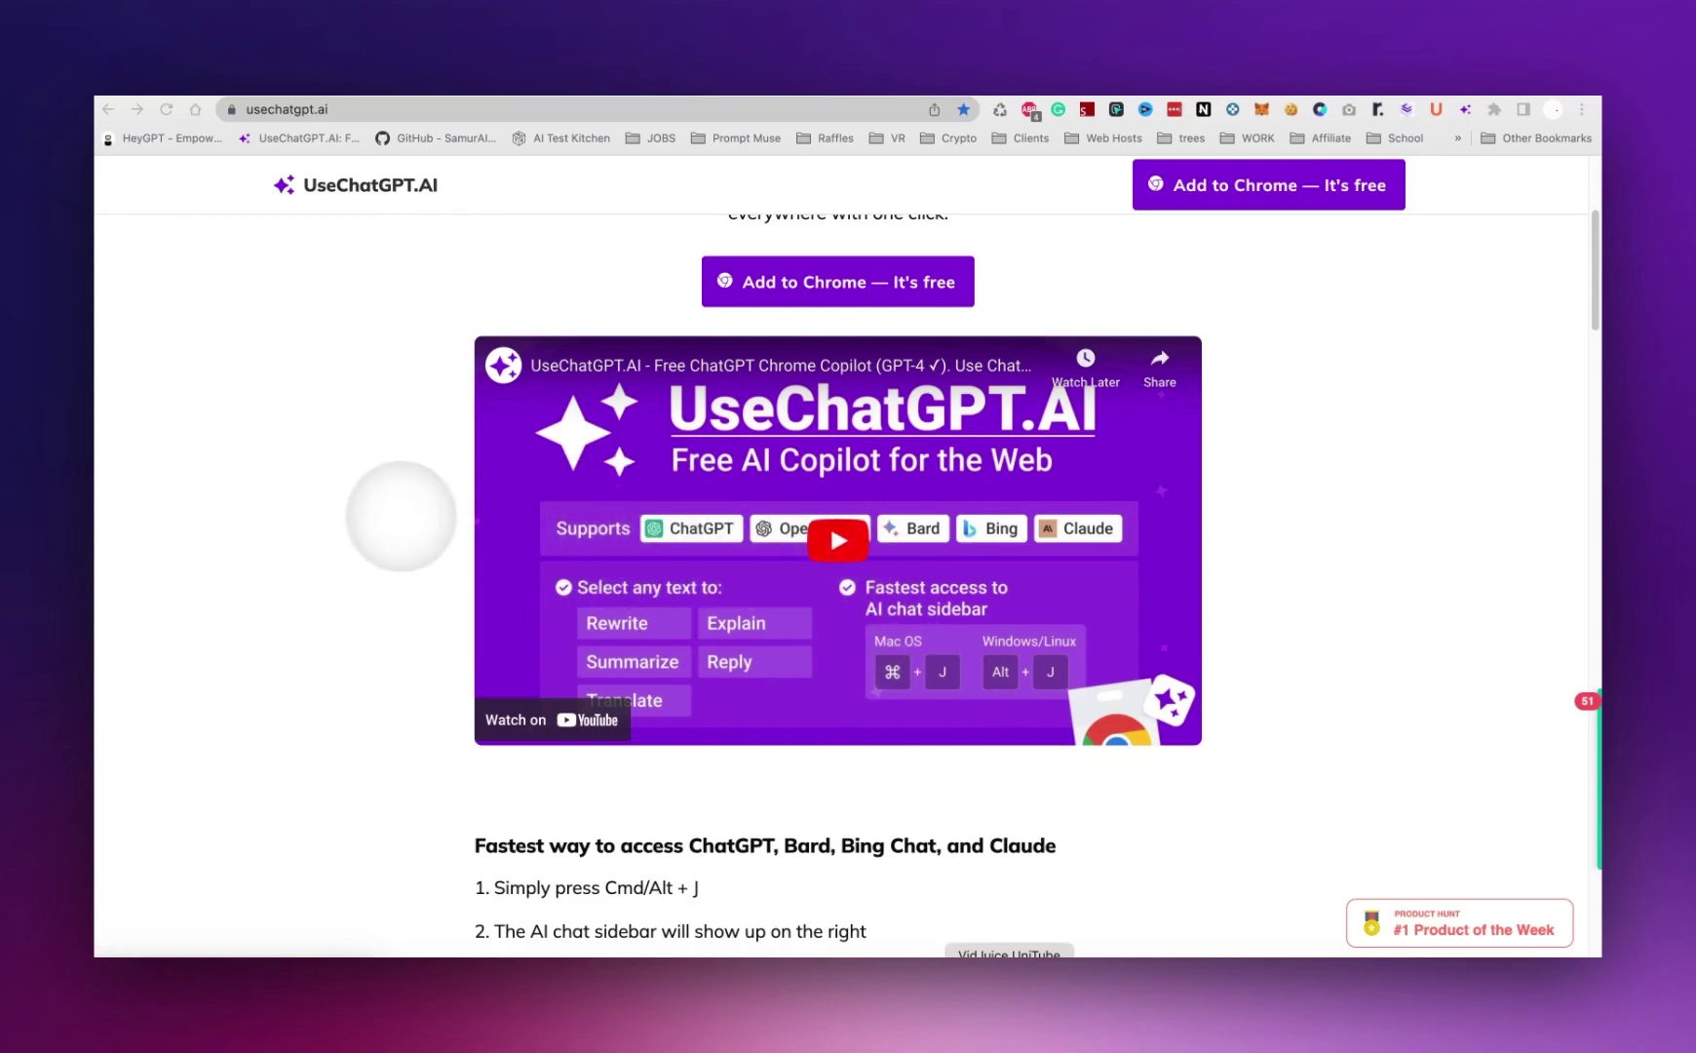
scroll(312, 596, down, 7)
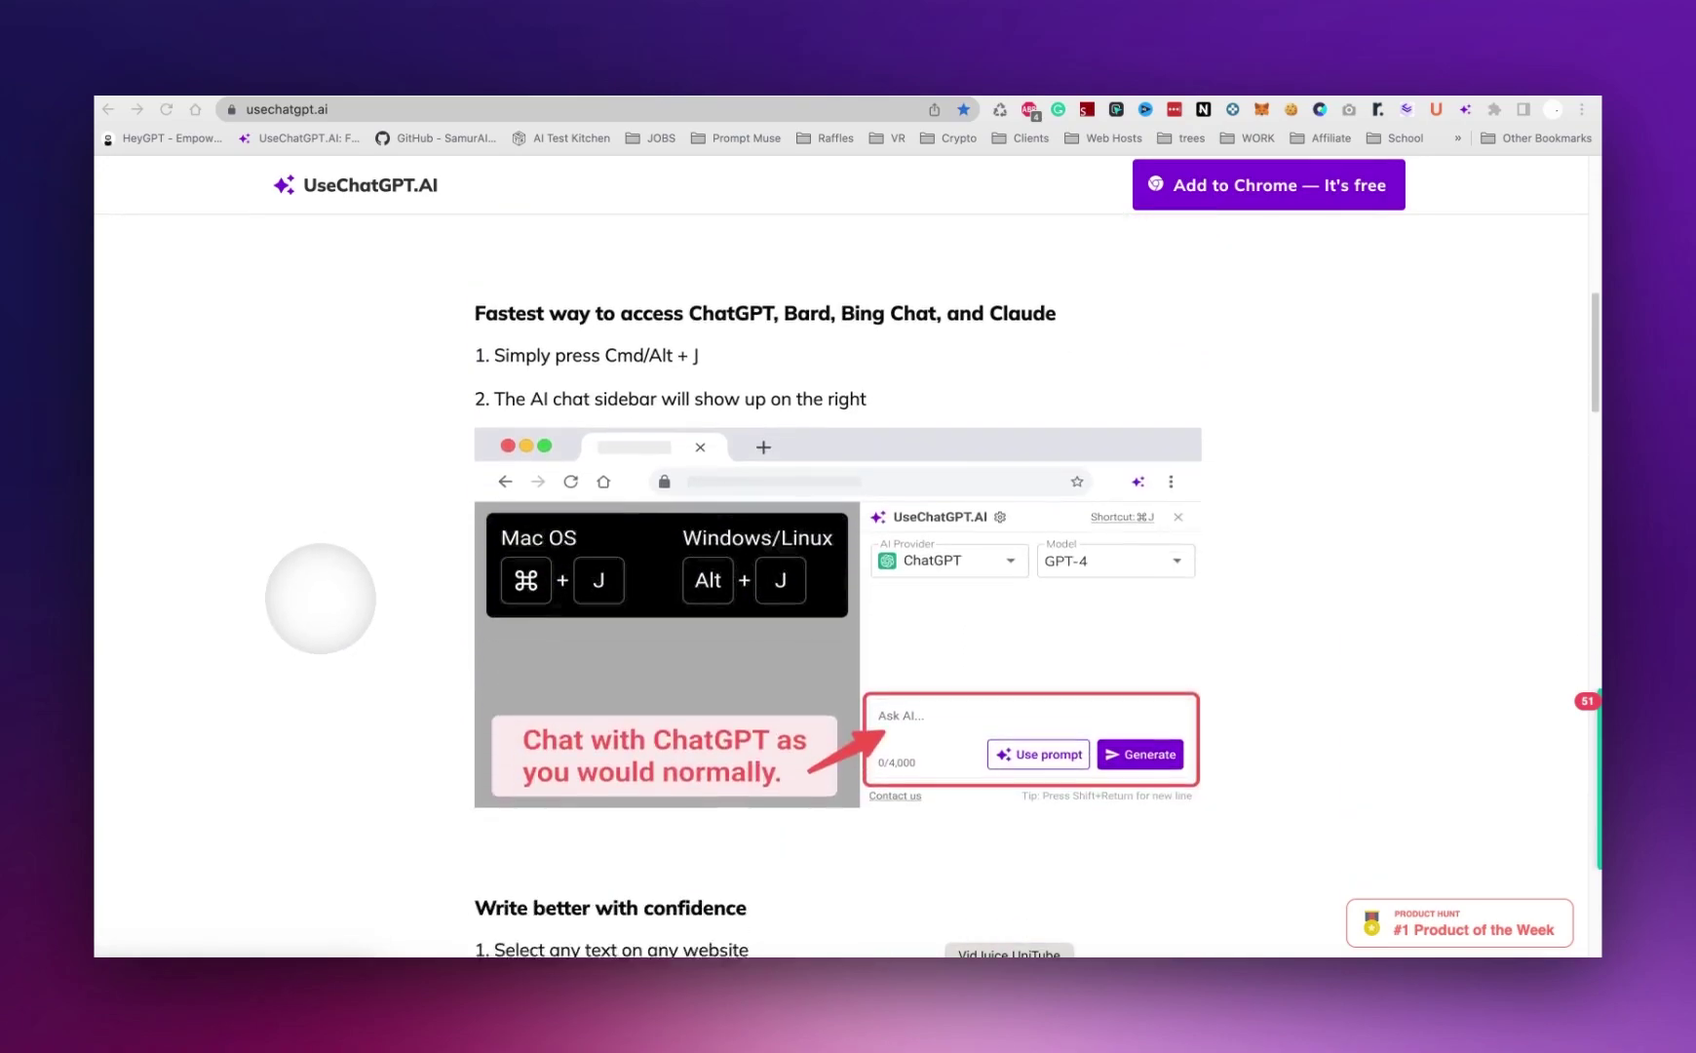
scroll(390, 522, down, 7)
scroll(439, 585, down, 15)
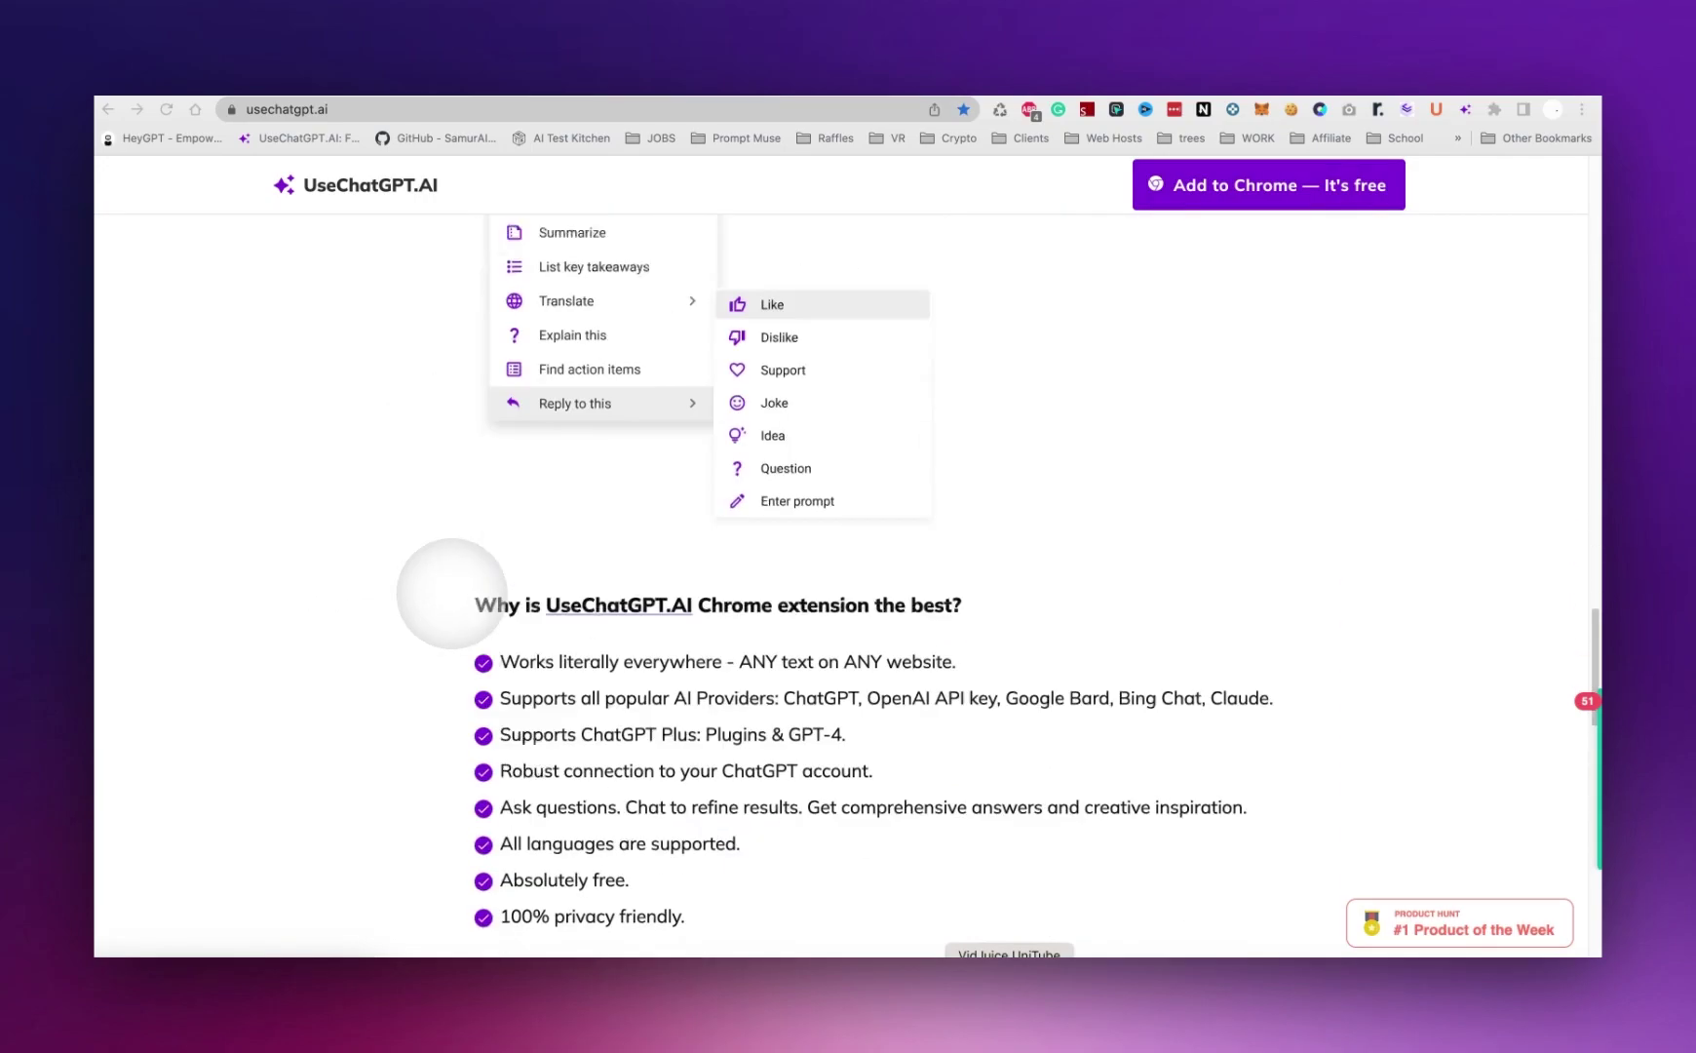
scroll(451, 593, down, 5)
scroll(452, 593, up, 6)
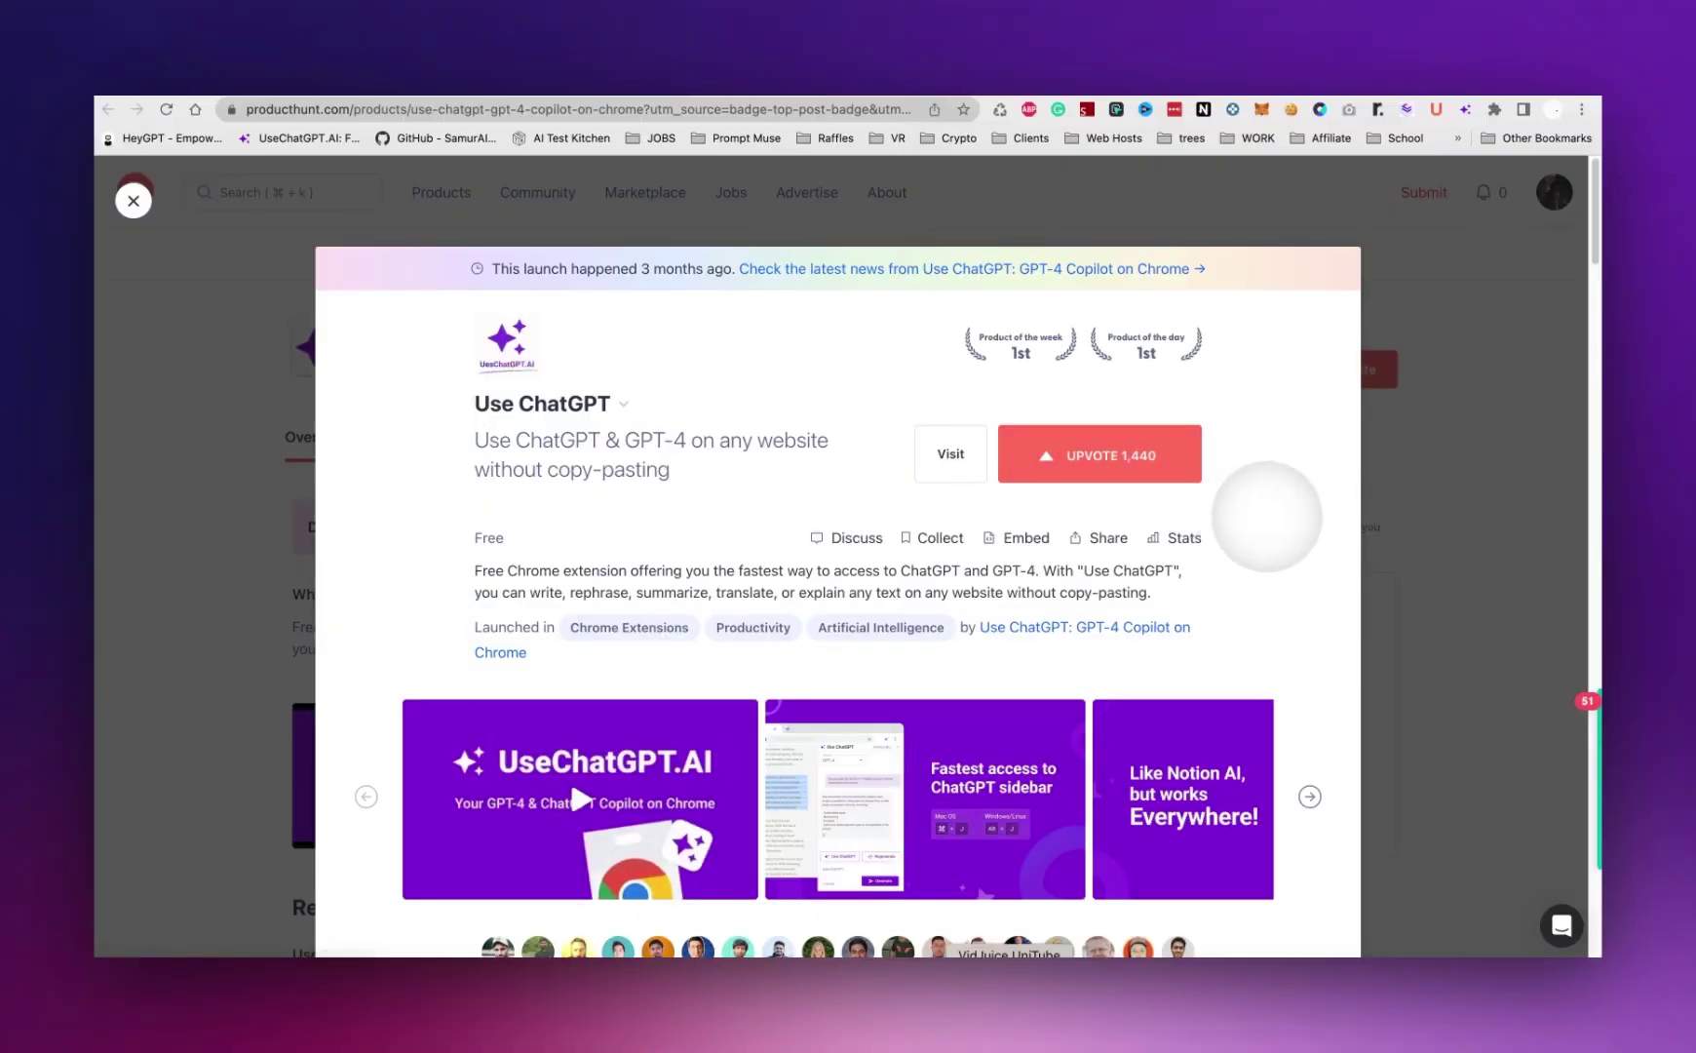
click(1194, 486)
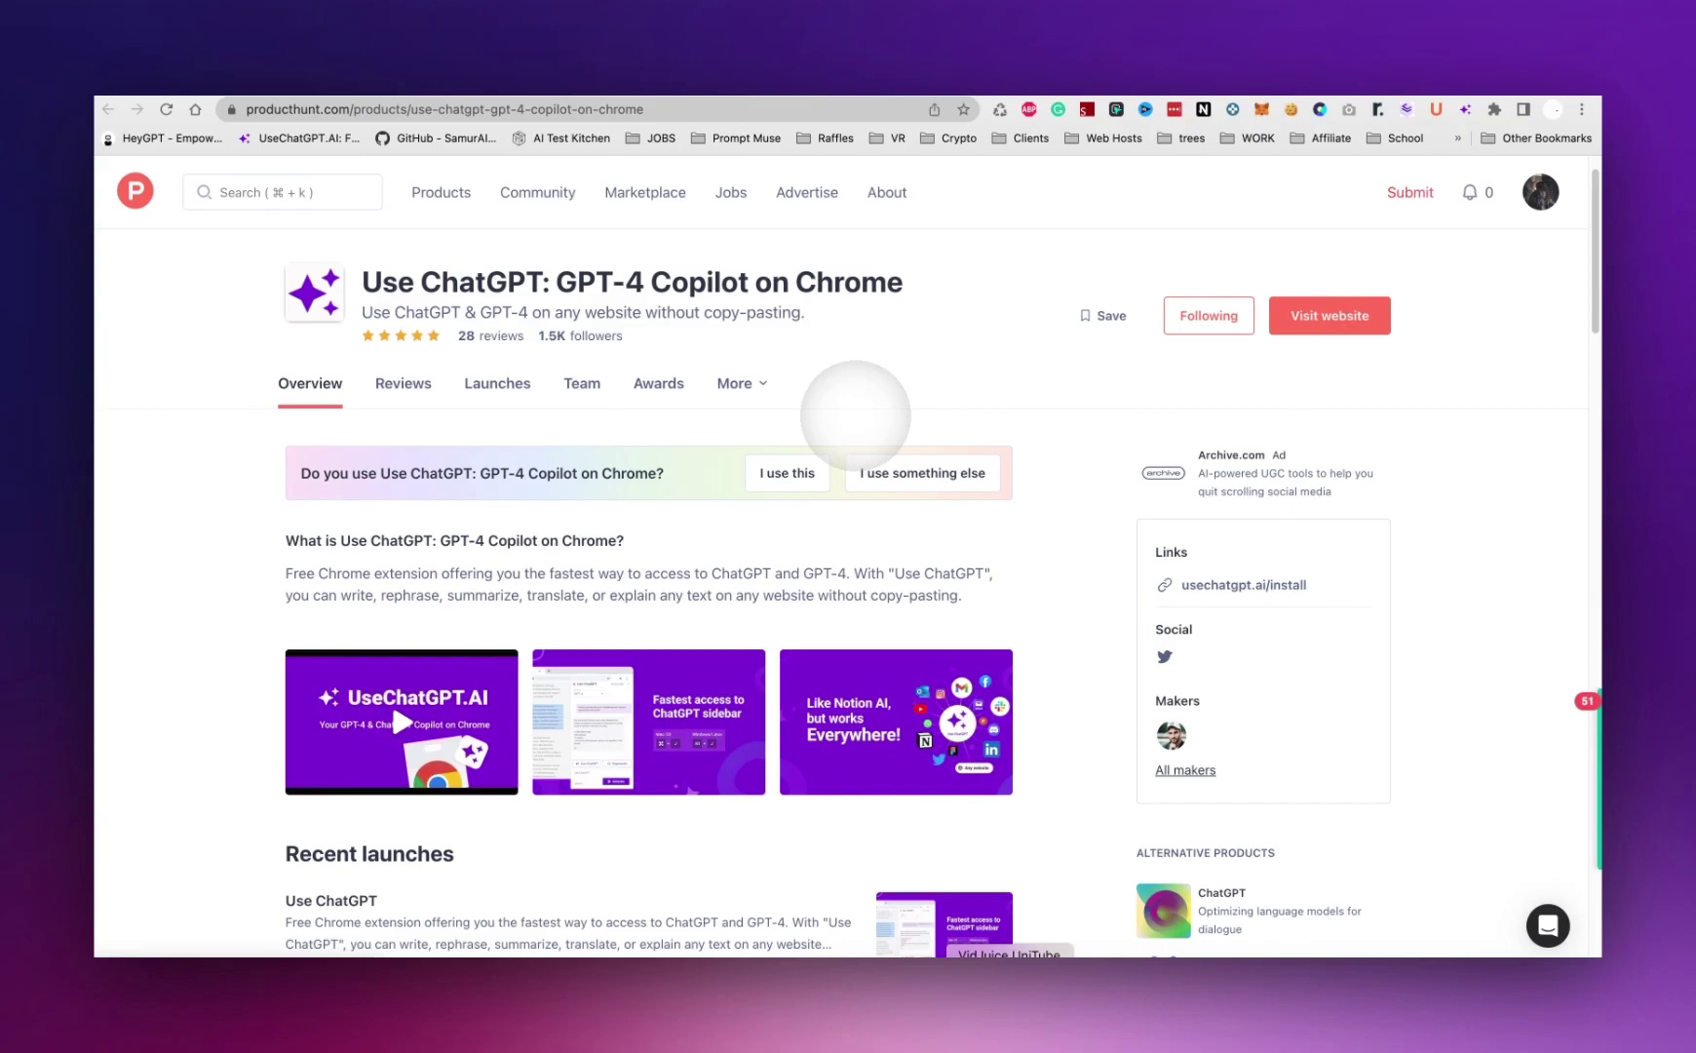
Step: Open the UseChatGPT.AI sidebar with Cmd+J and expand the AI Provider dropdown
key(super+j)
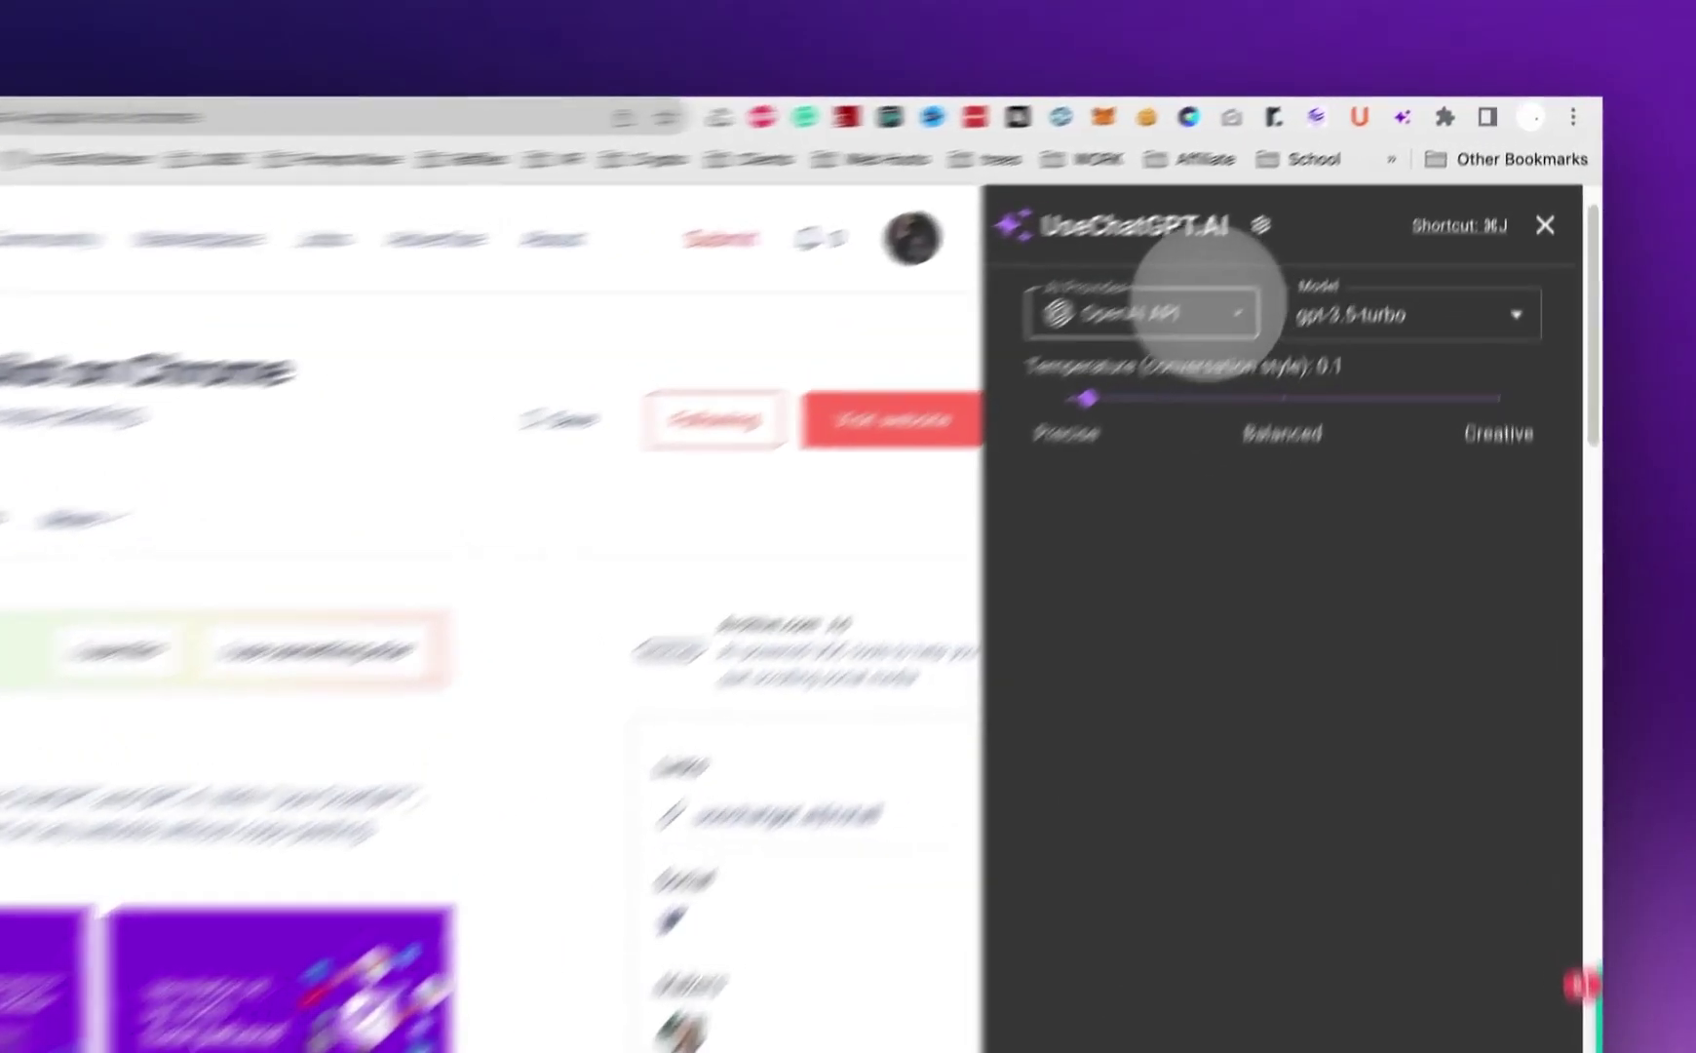
click(1310, 243)
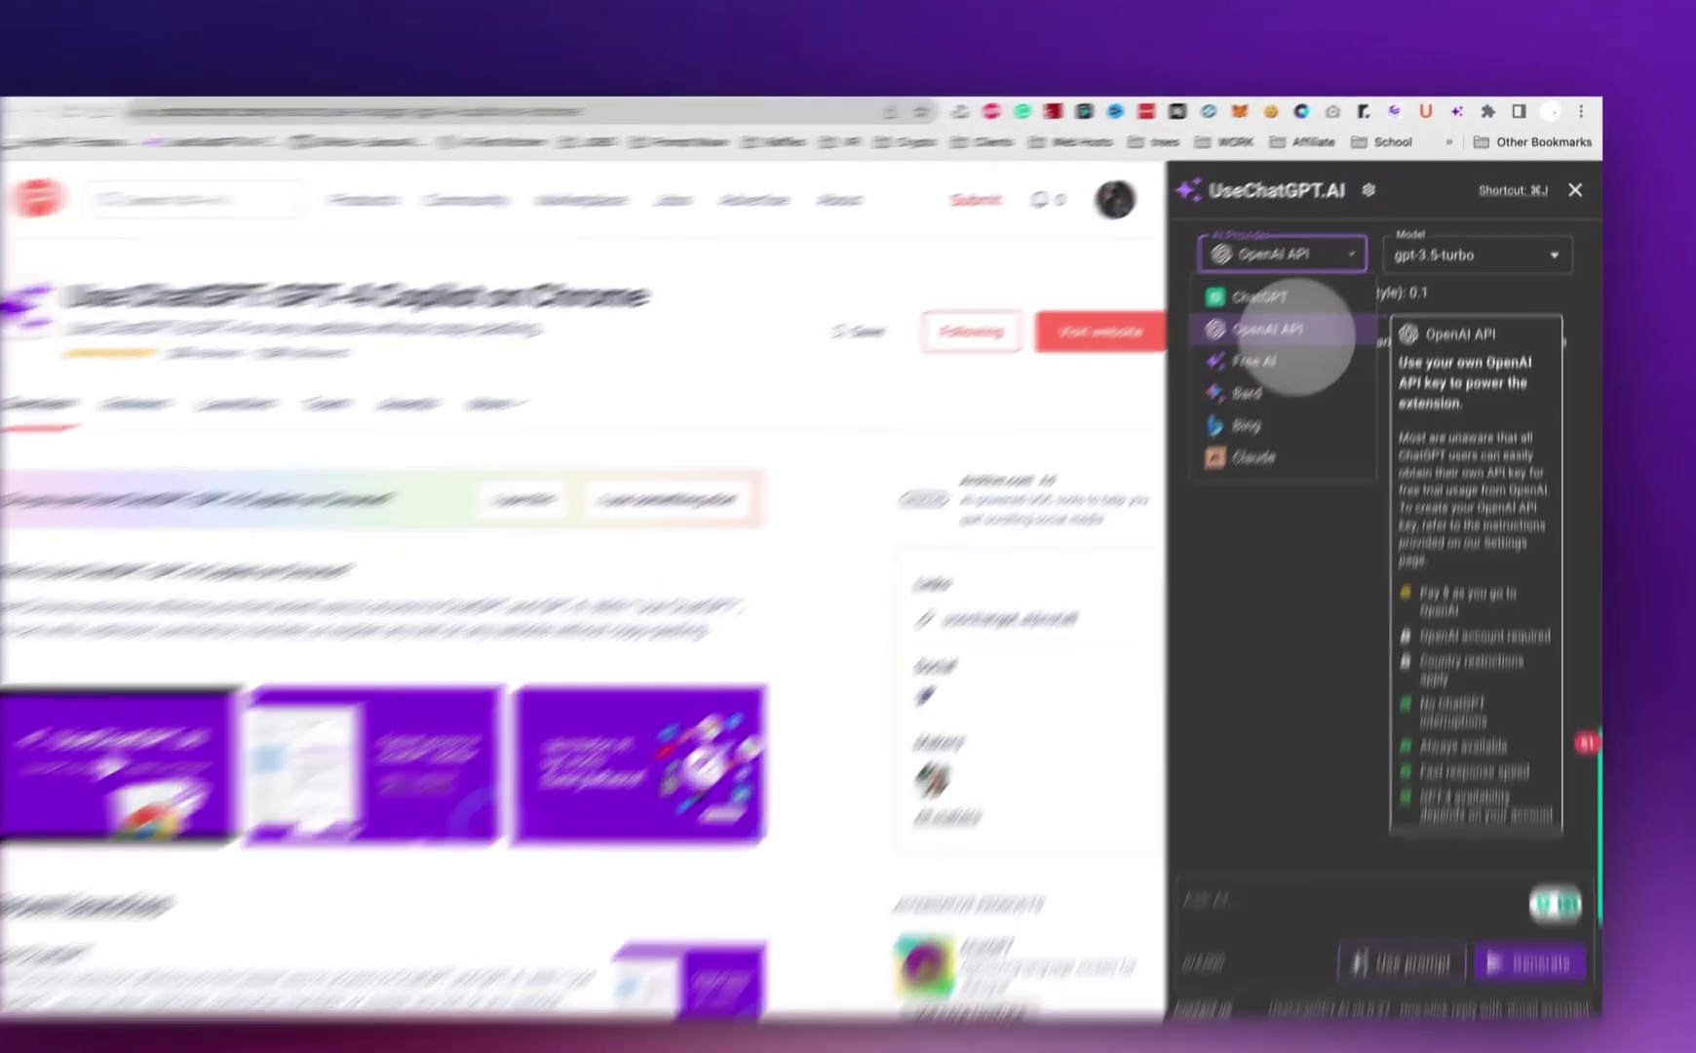
Step: Keep OpenAI API as provider, switch the model to gpt-4, and review the provider options
click(1311, 314)
click(1467, 244)
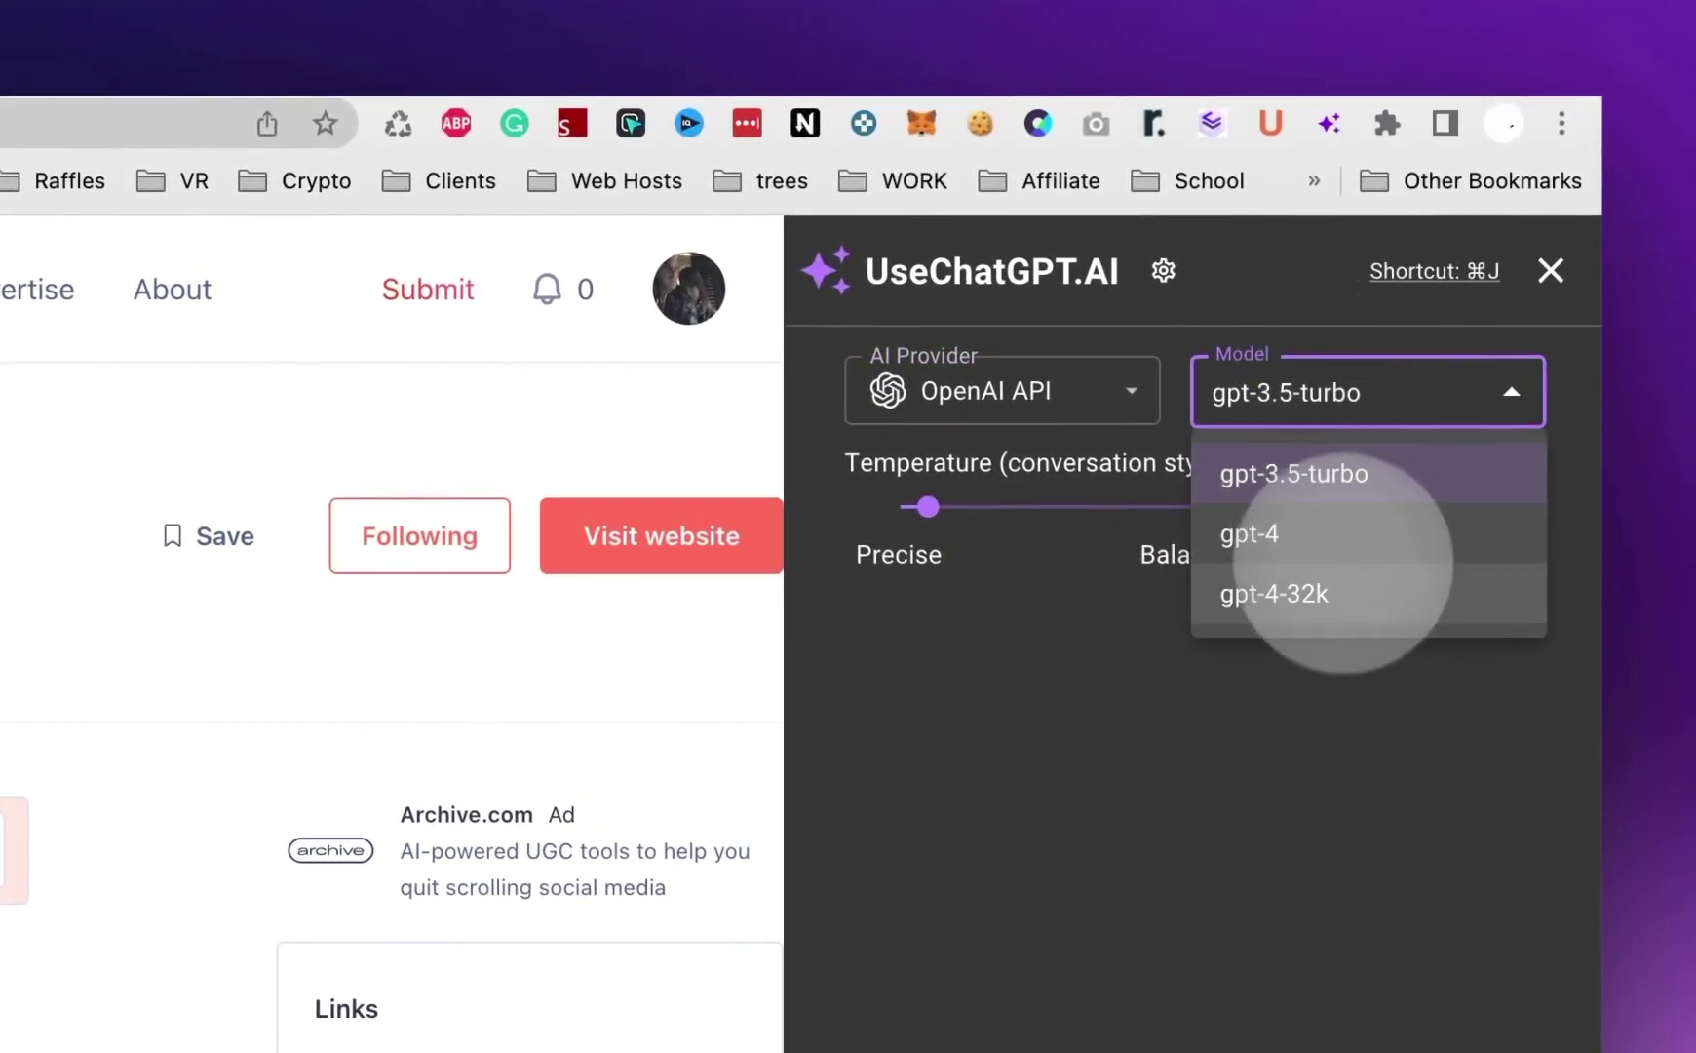
click(1277, 533)
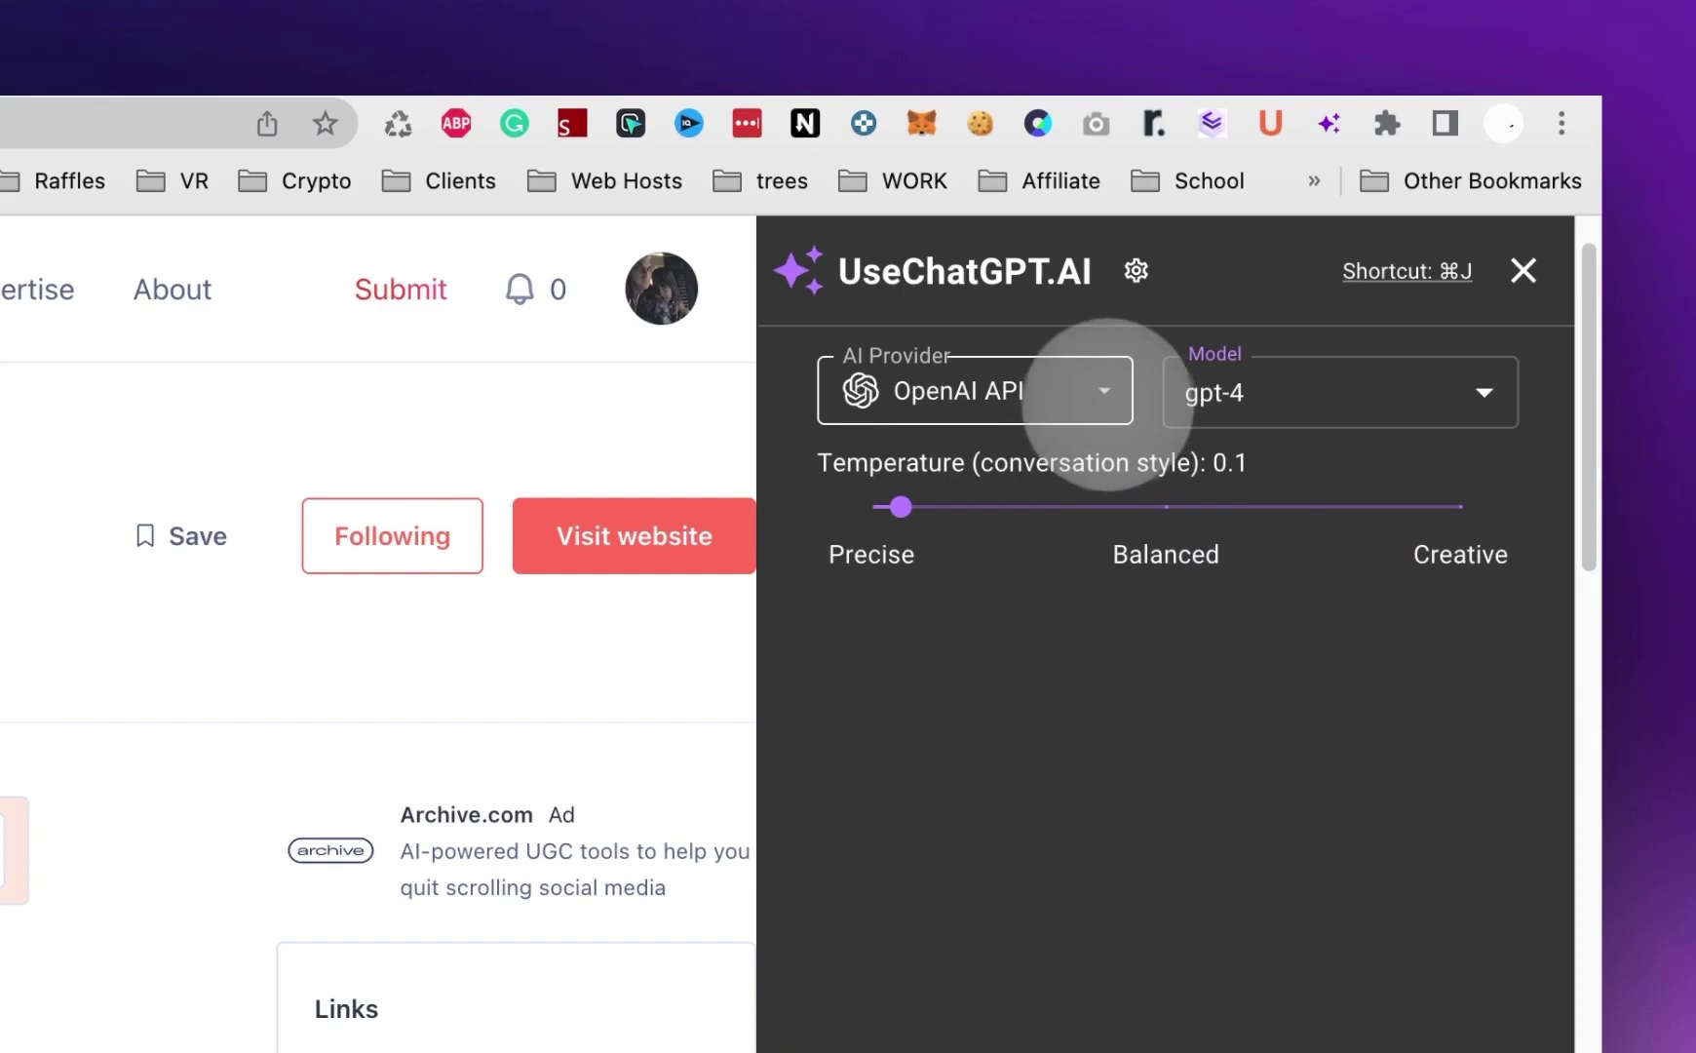
click(1087, 388)
mouse_move(1092, 575)
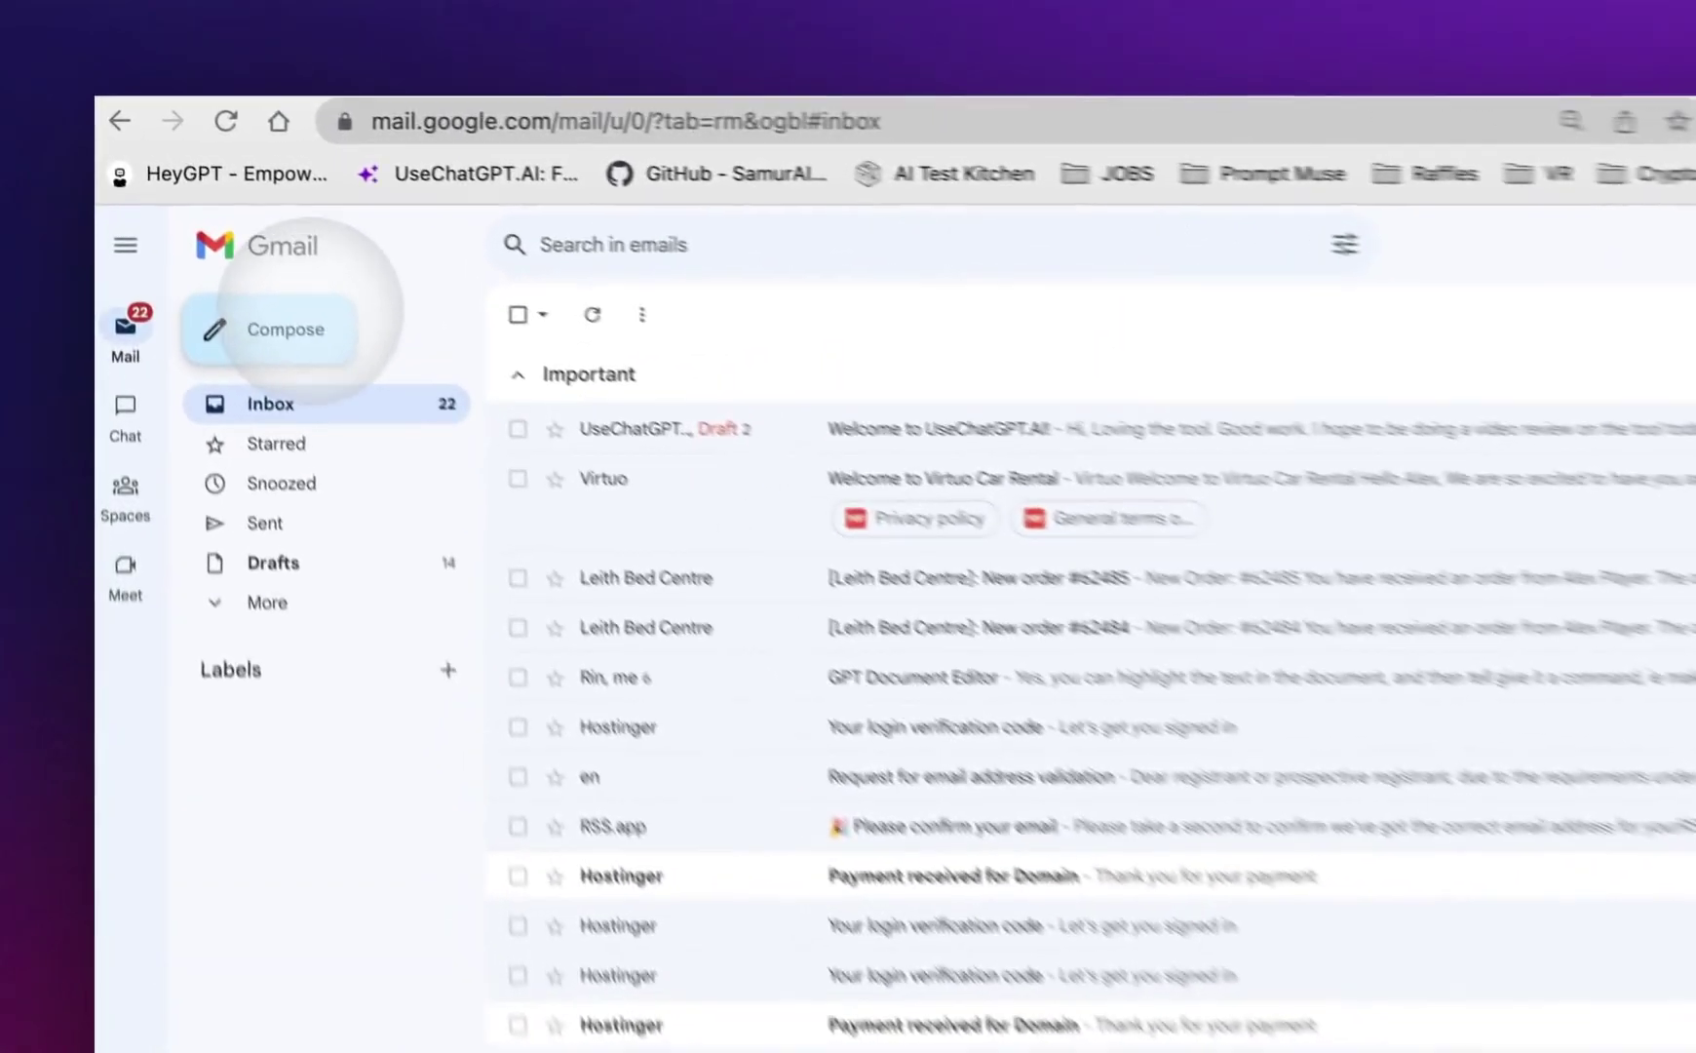
Step: Compose a new email with the pasted cover letter and have the AI improve its writing
click(200, 220)
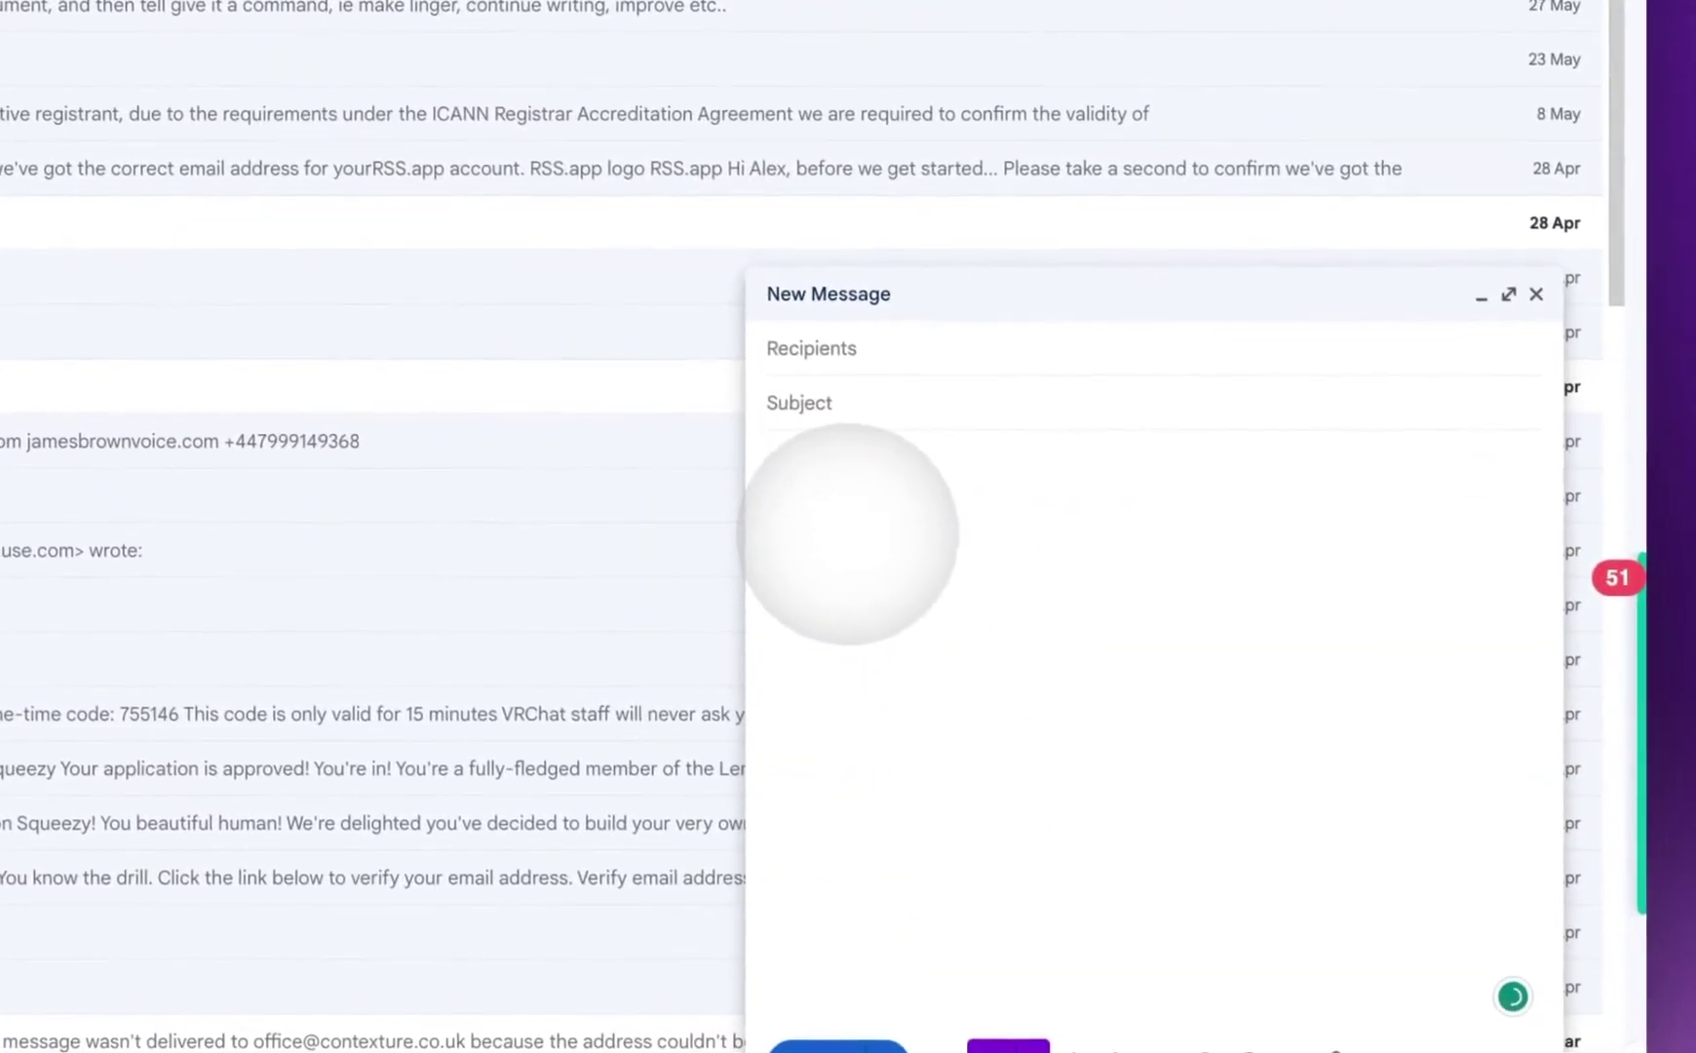
text(I am writing to express my strong interest in the Social Media and Content Lead position. As an award-winning content creator, SEO specialist, social media guru, and front-end developer with extensive experience in working with third-sector and educational organizations, I am confident that my skills and passion make me an ideal candidate for this opportunity.)
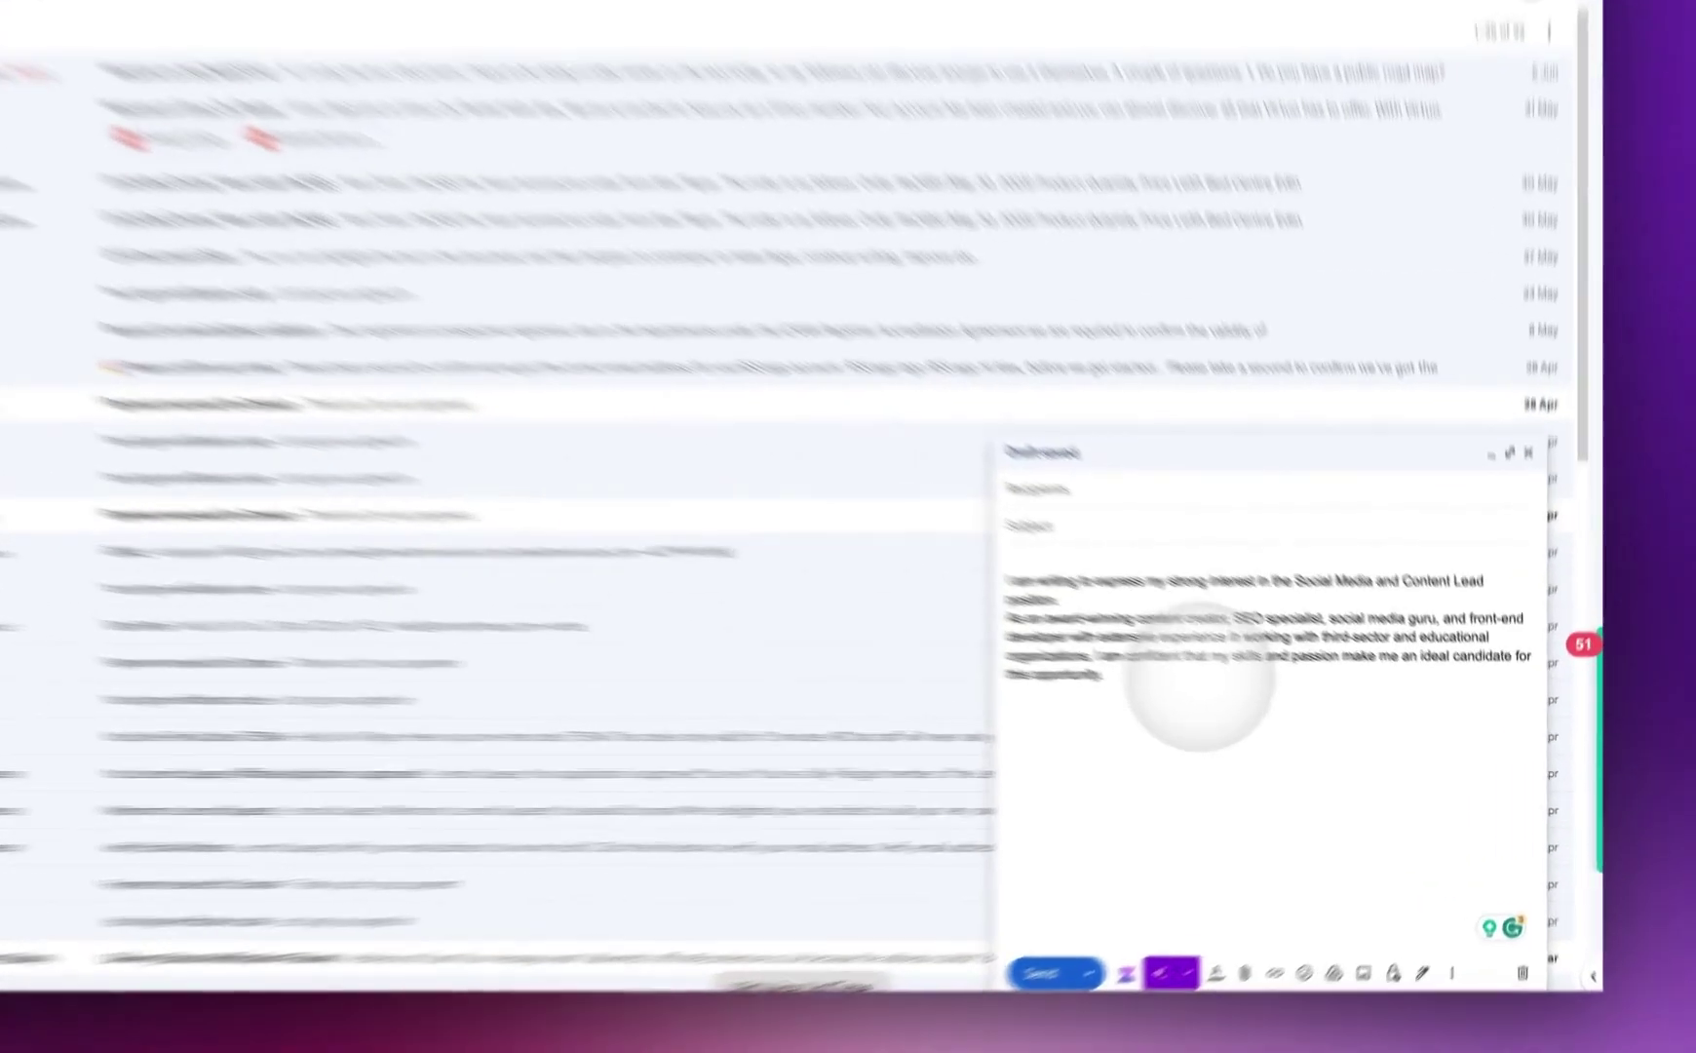
drag(1235, 726, 1162, 651)
key(super+m)
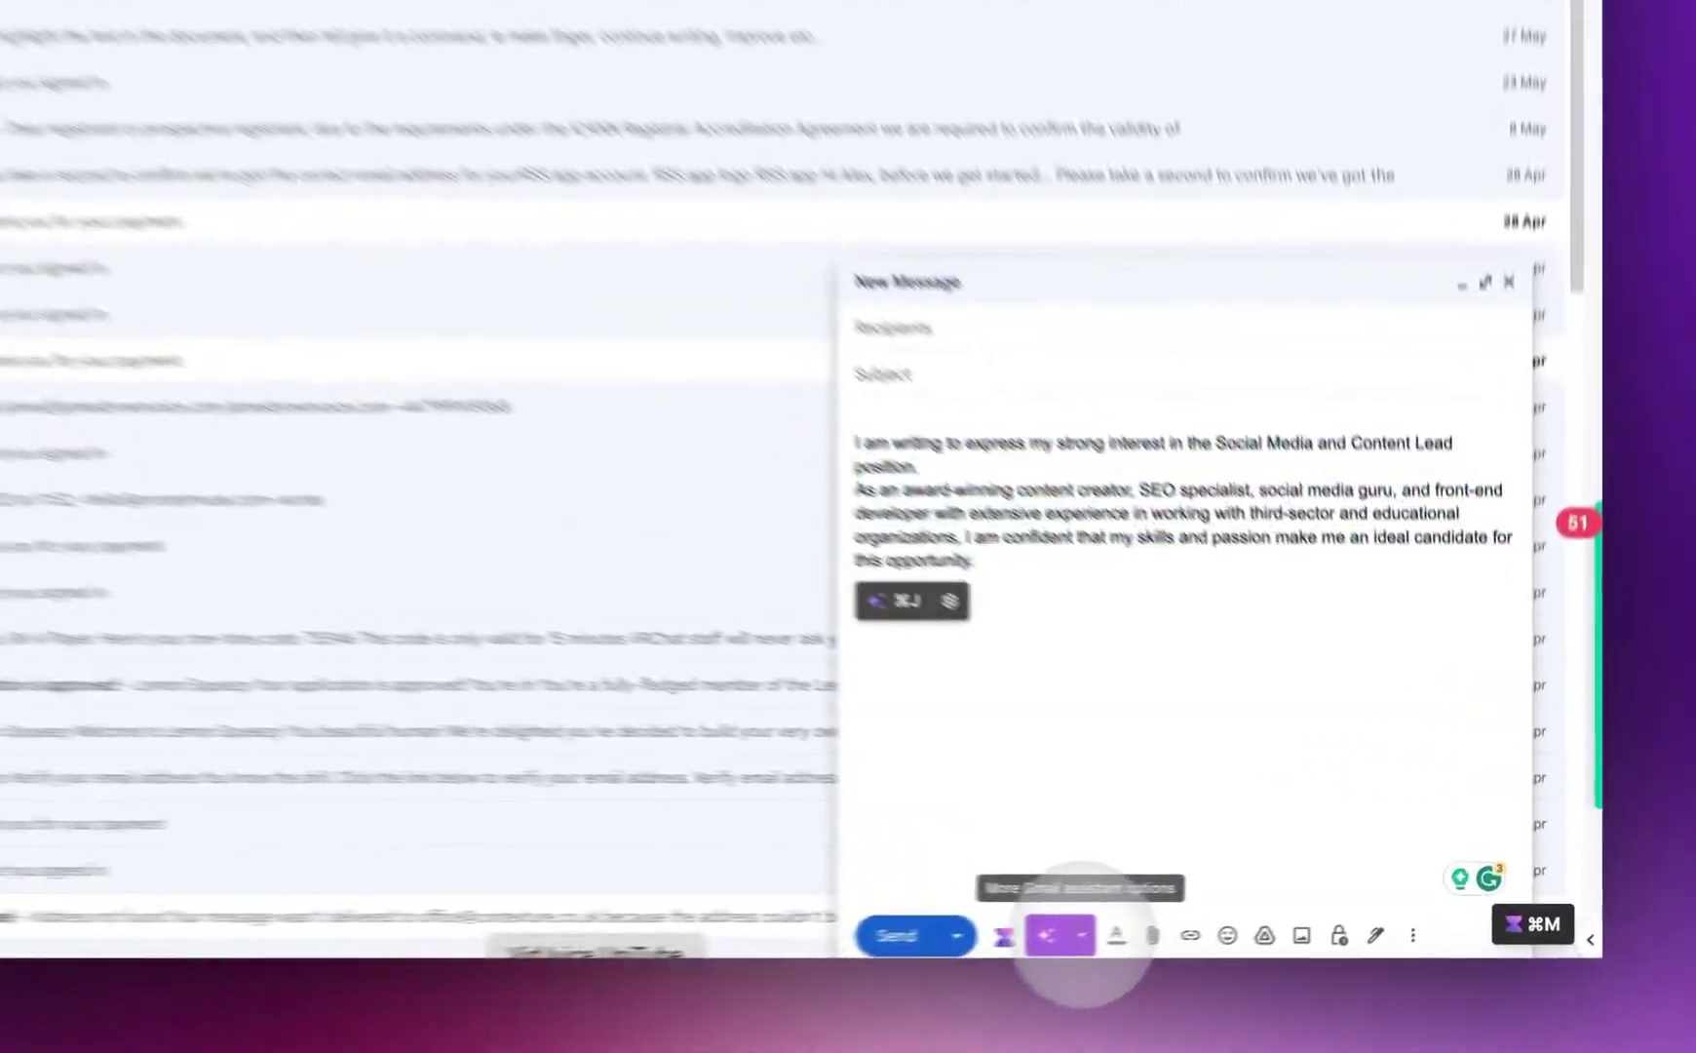
click(1294, 944)
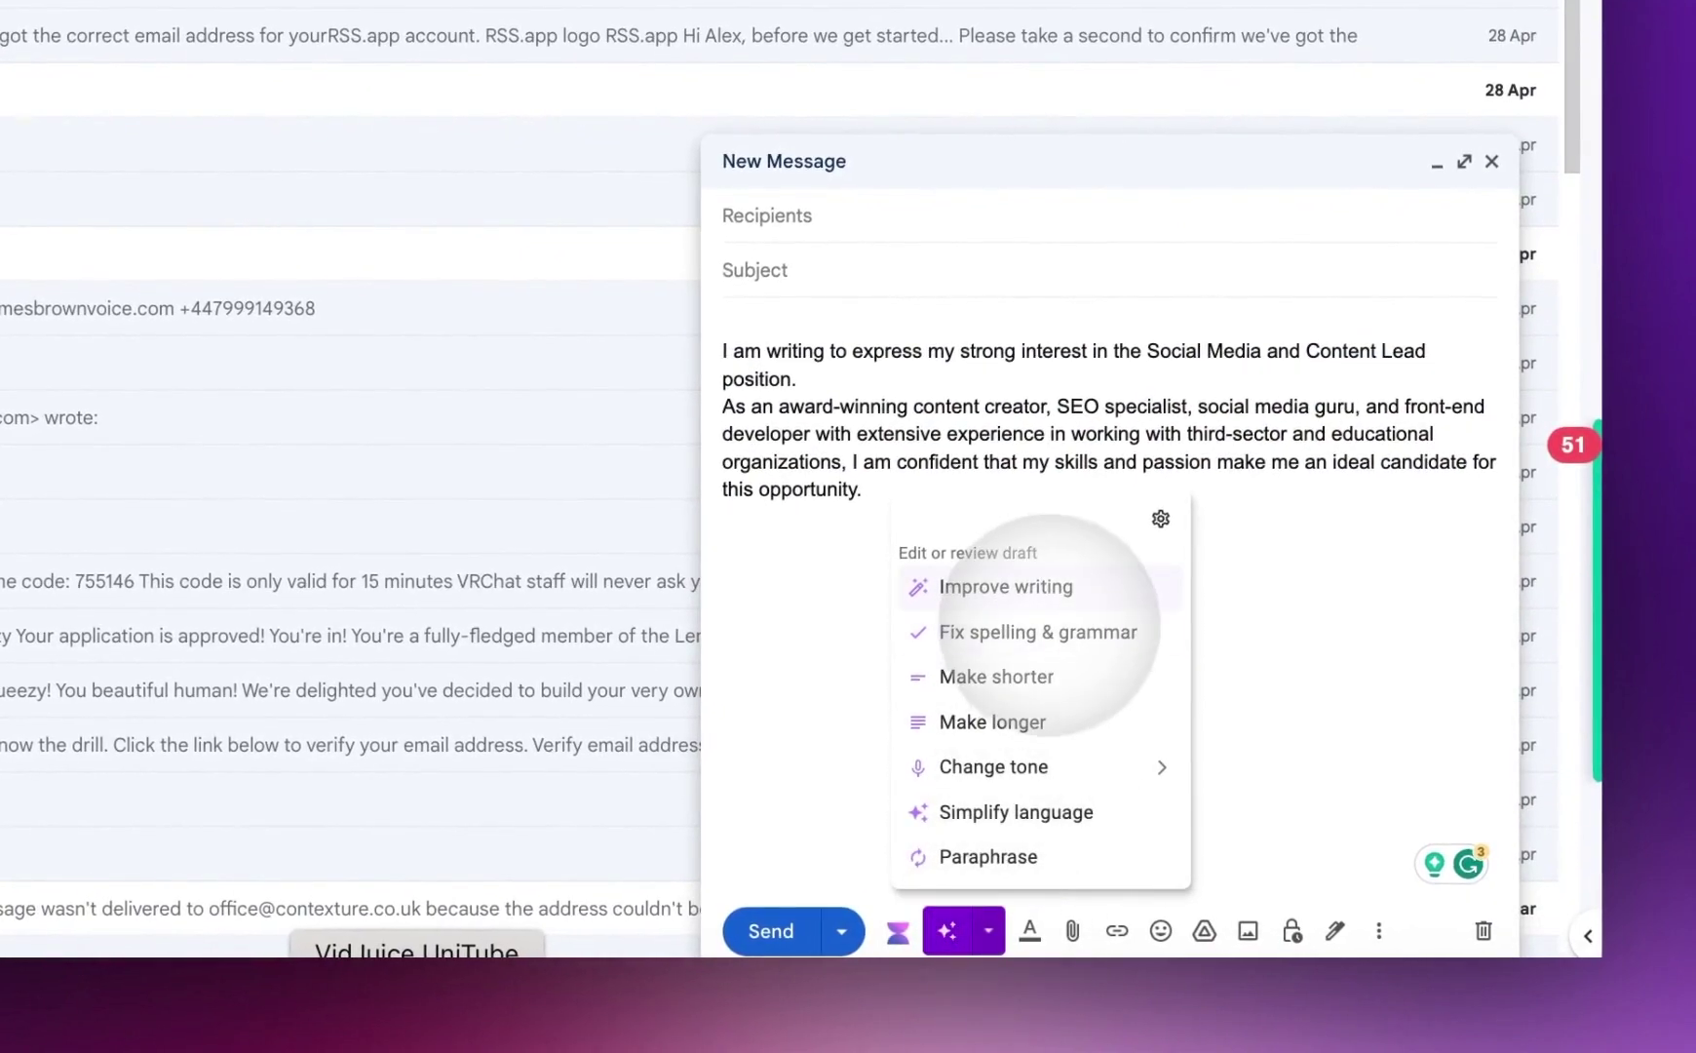
click(1033, 588)
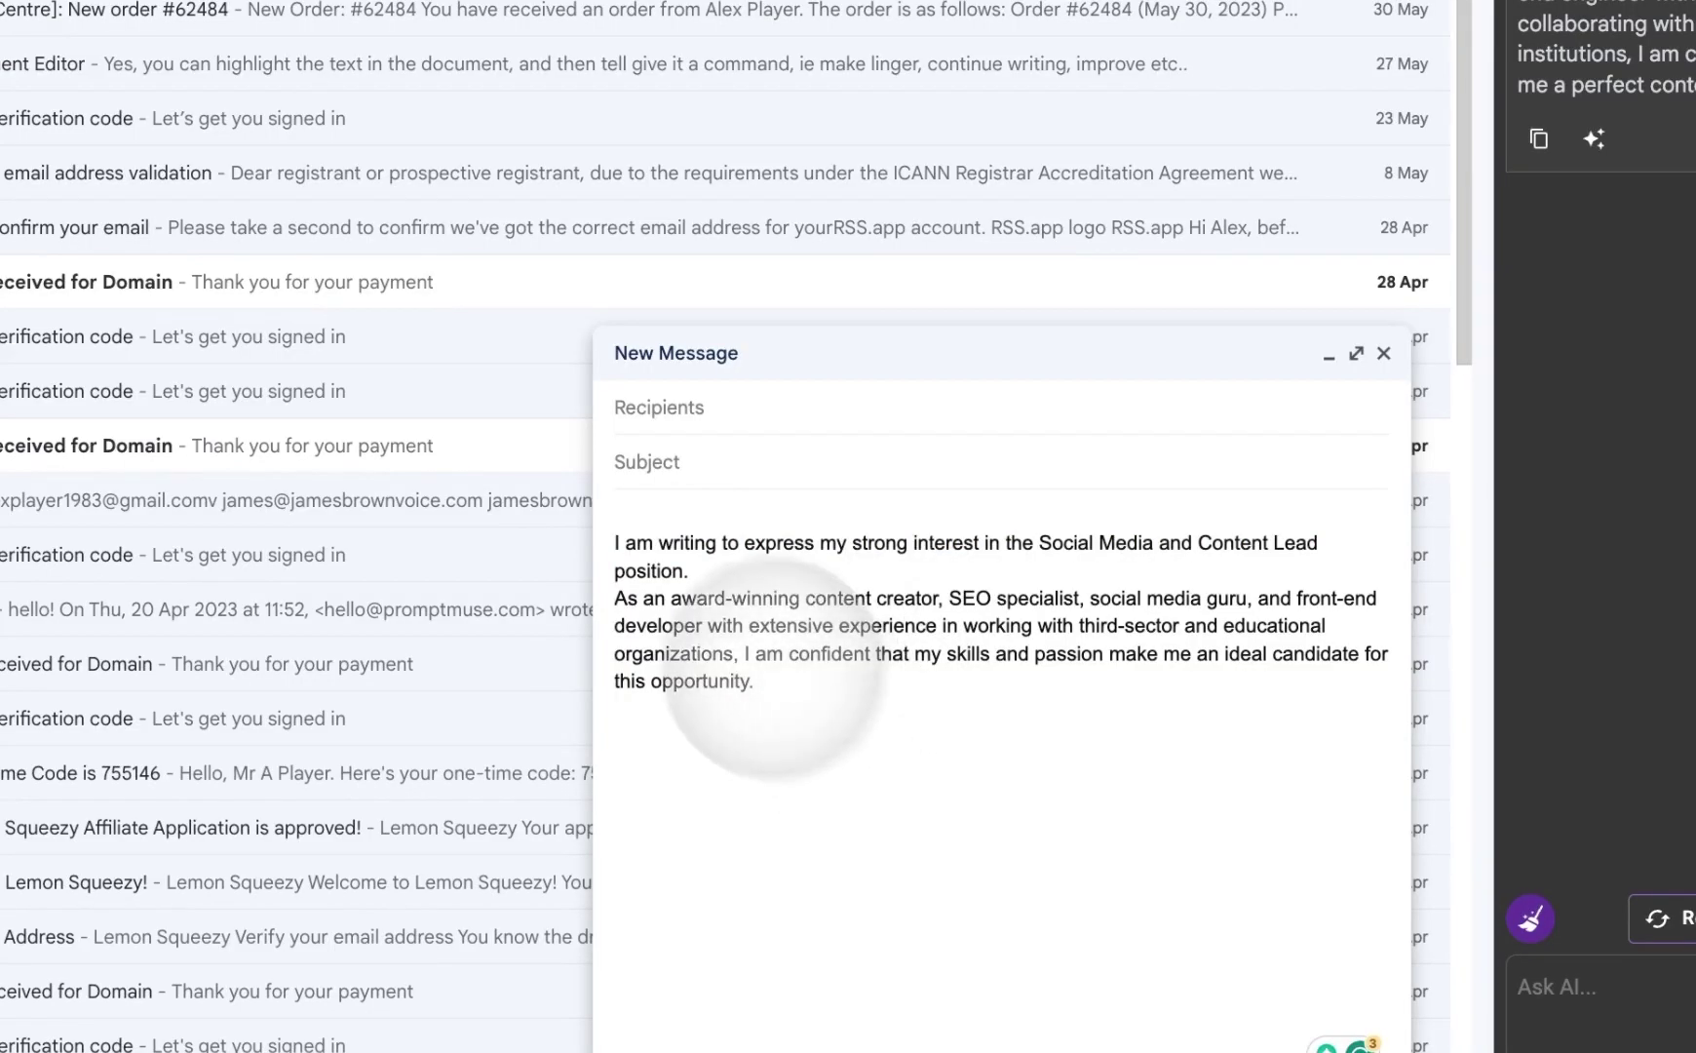
Step: Select the letter's first paragraph, browse the Ask AI command list, and show Edit custom prompts
triple_click(877, 653)
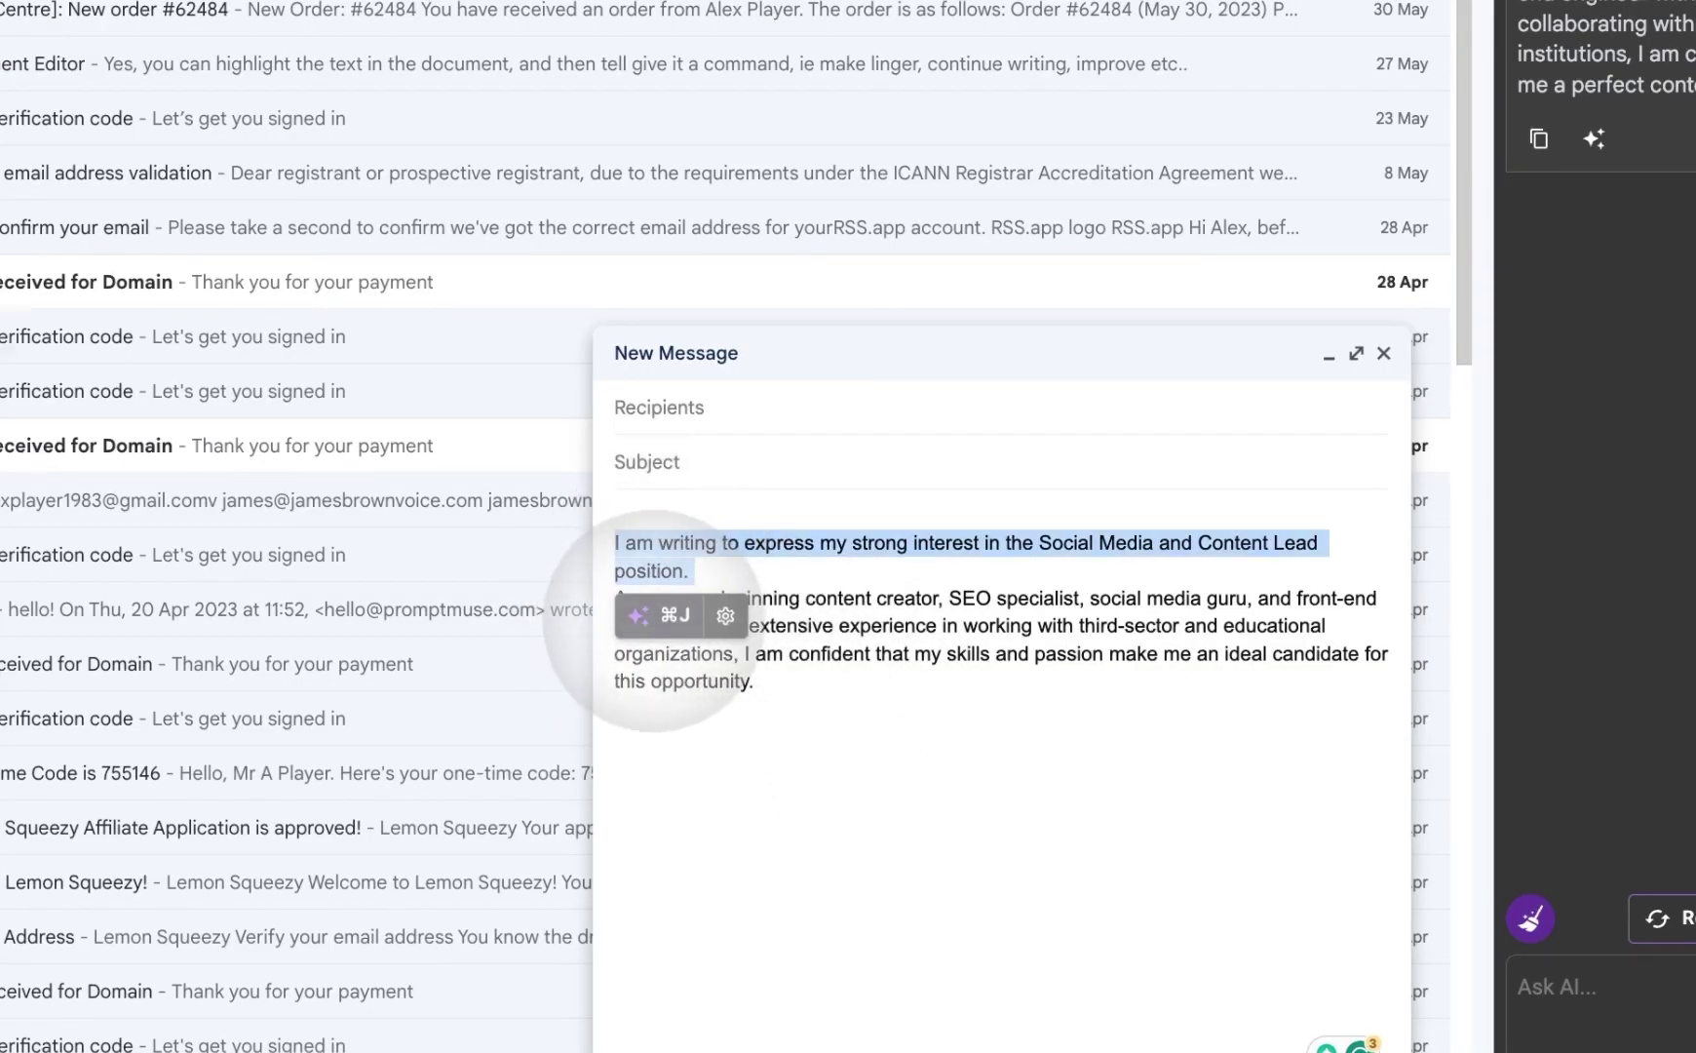
click(641, 614)
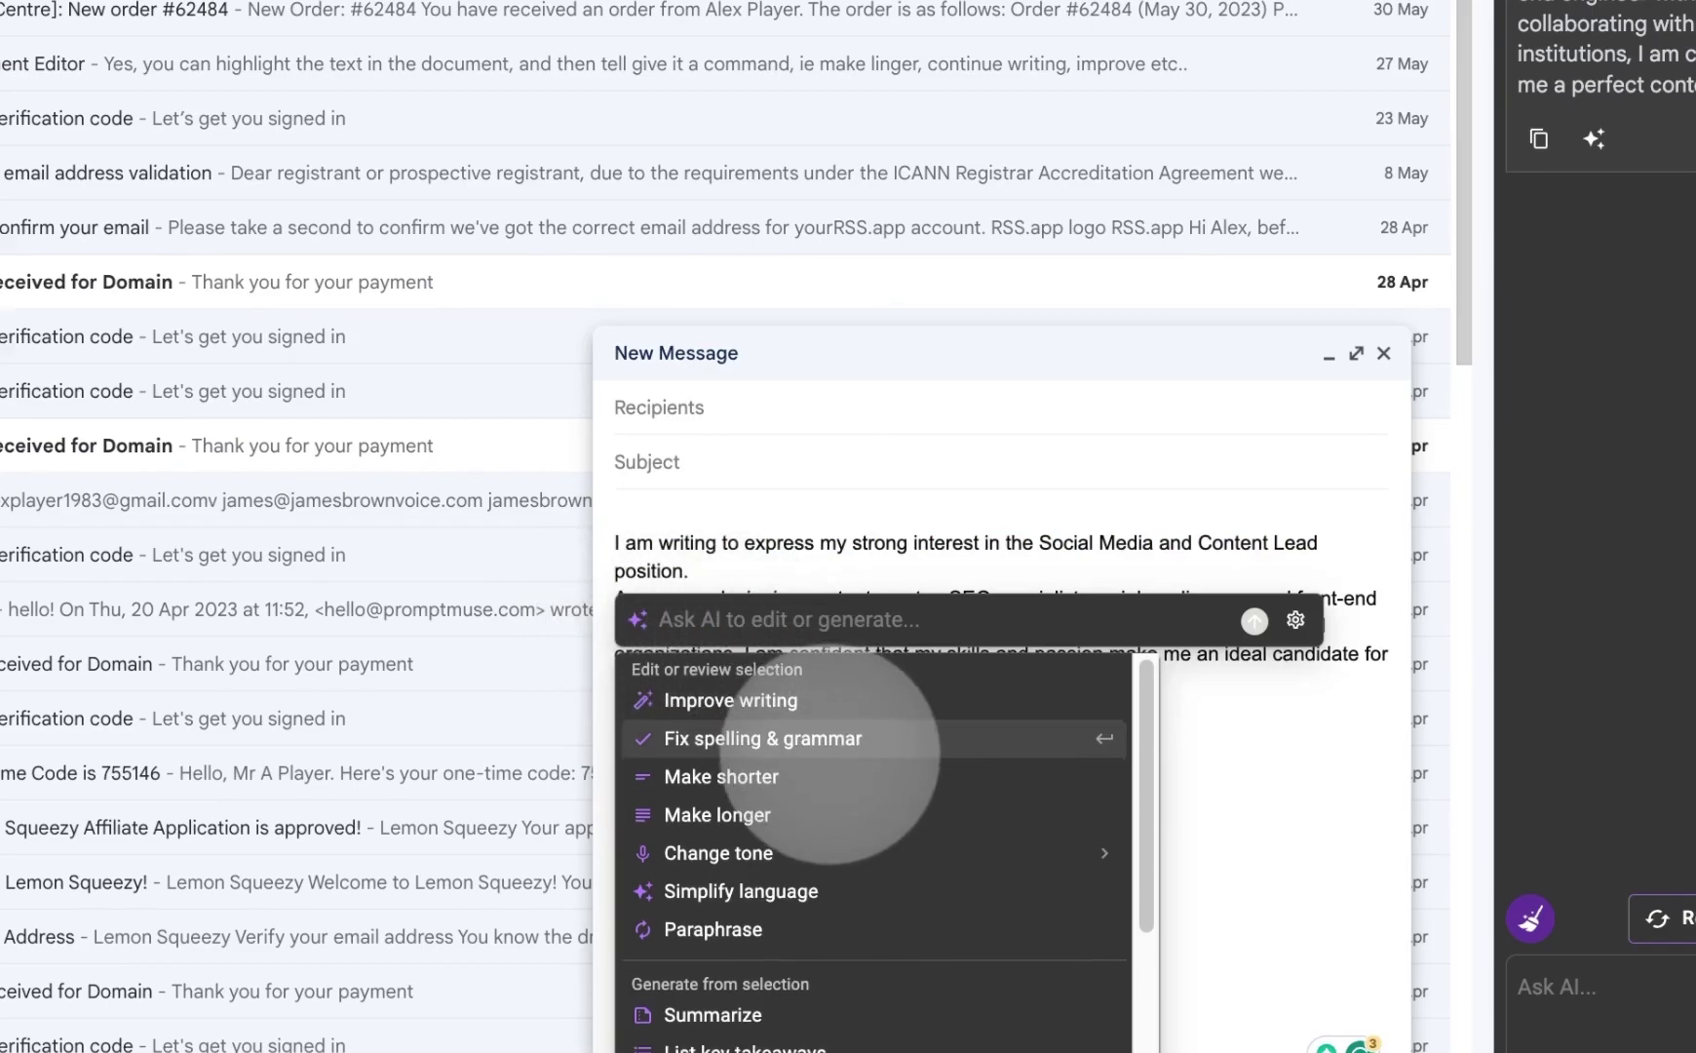
scroll(828, 756, down, 1)
mouse_move(809, 814)
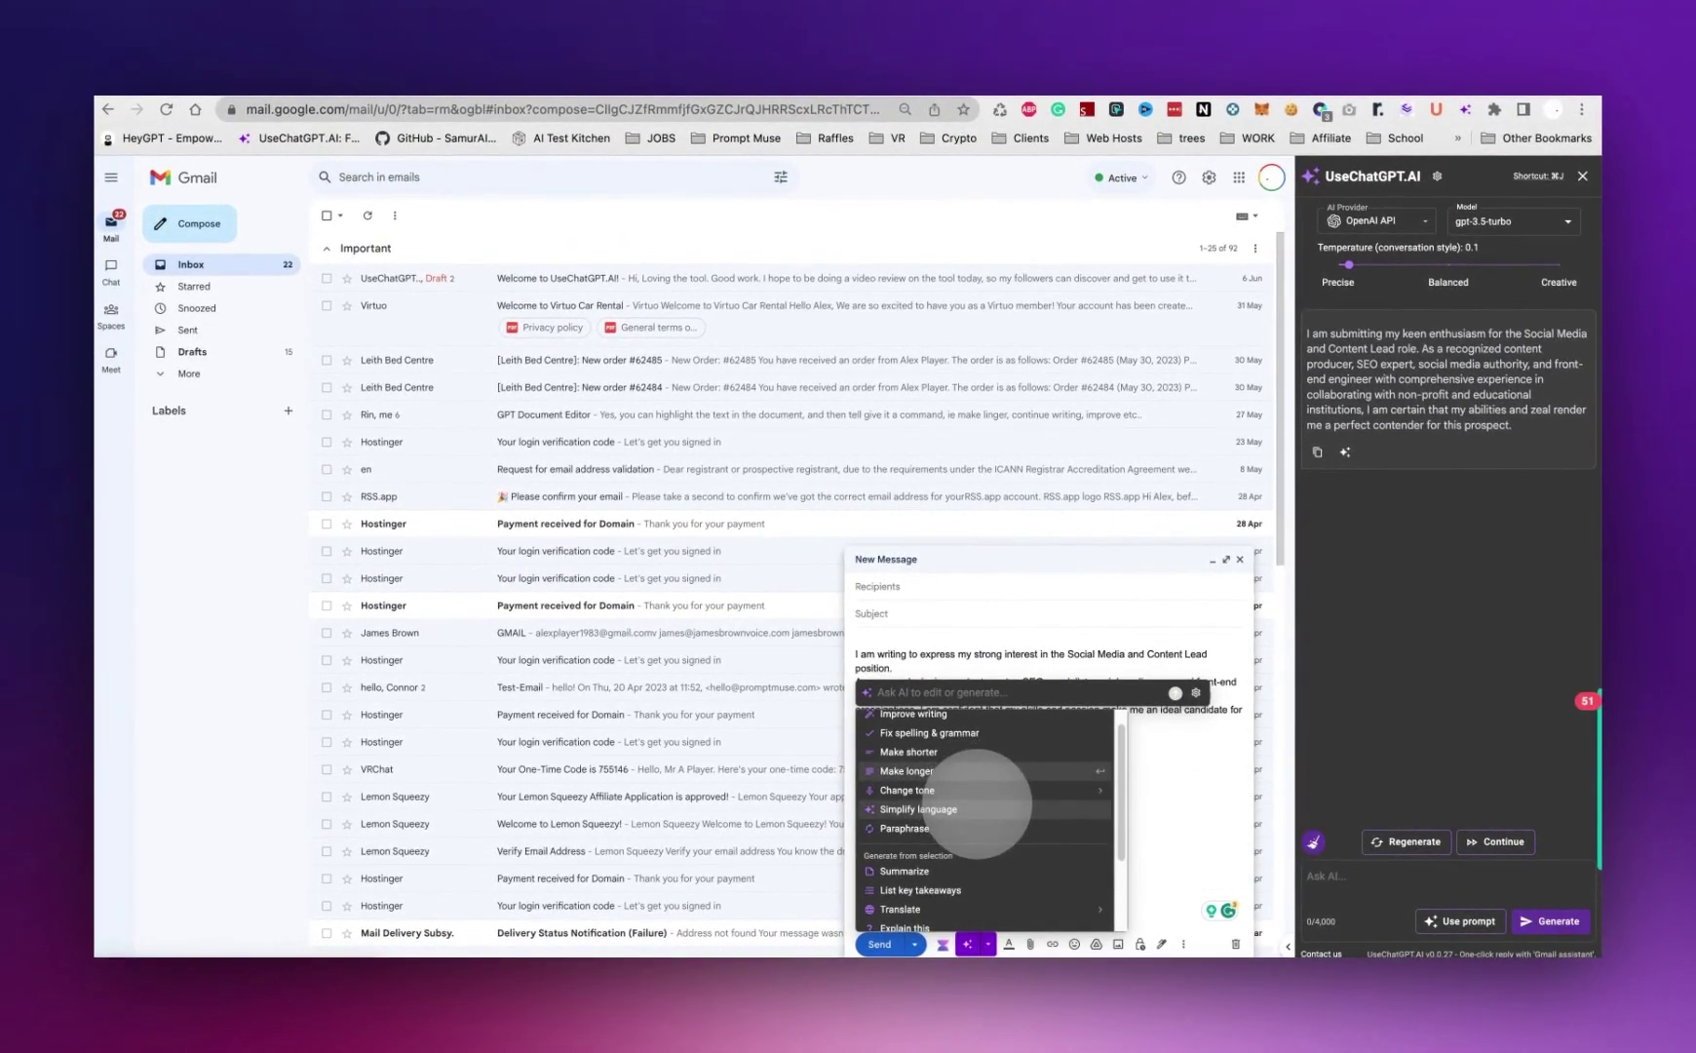
scroll(975, 740, up, 1)
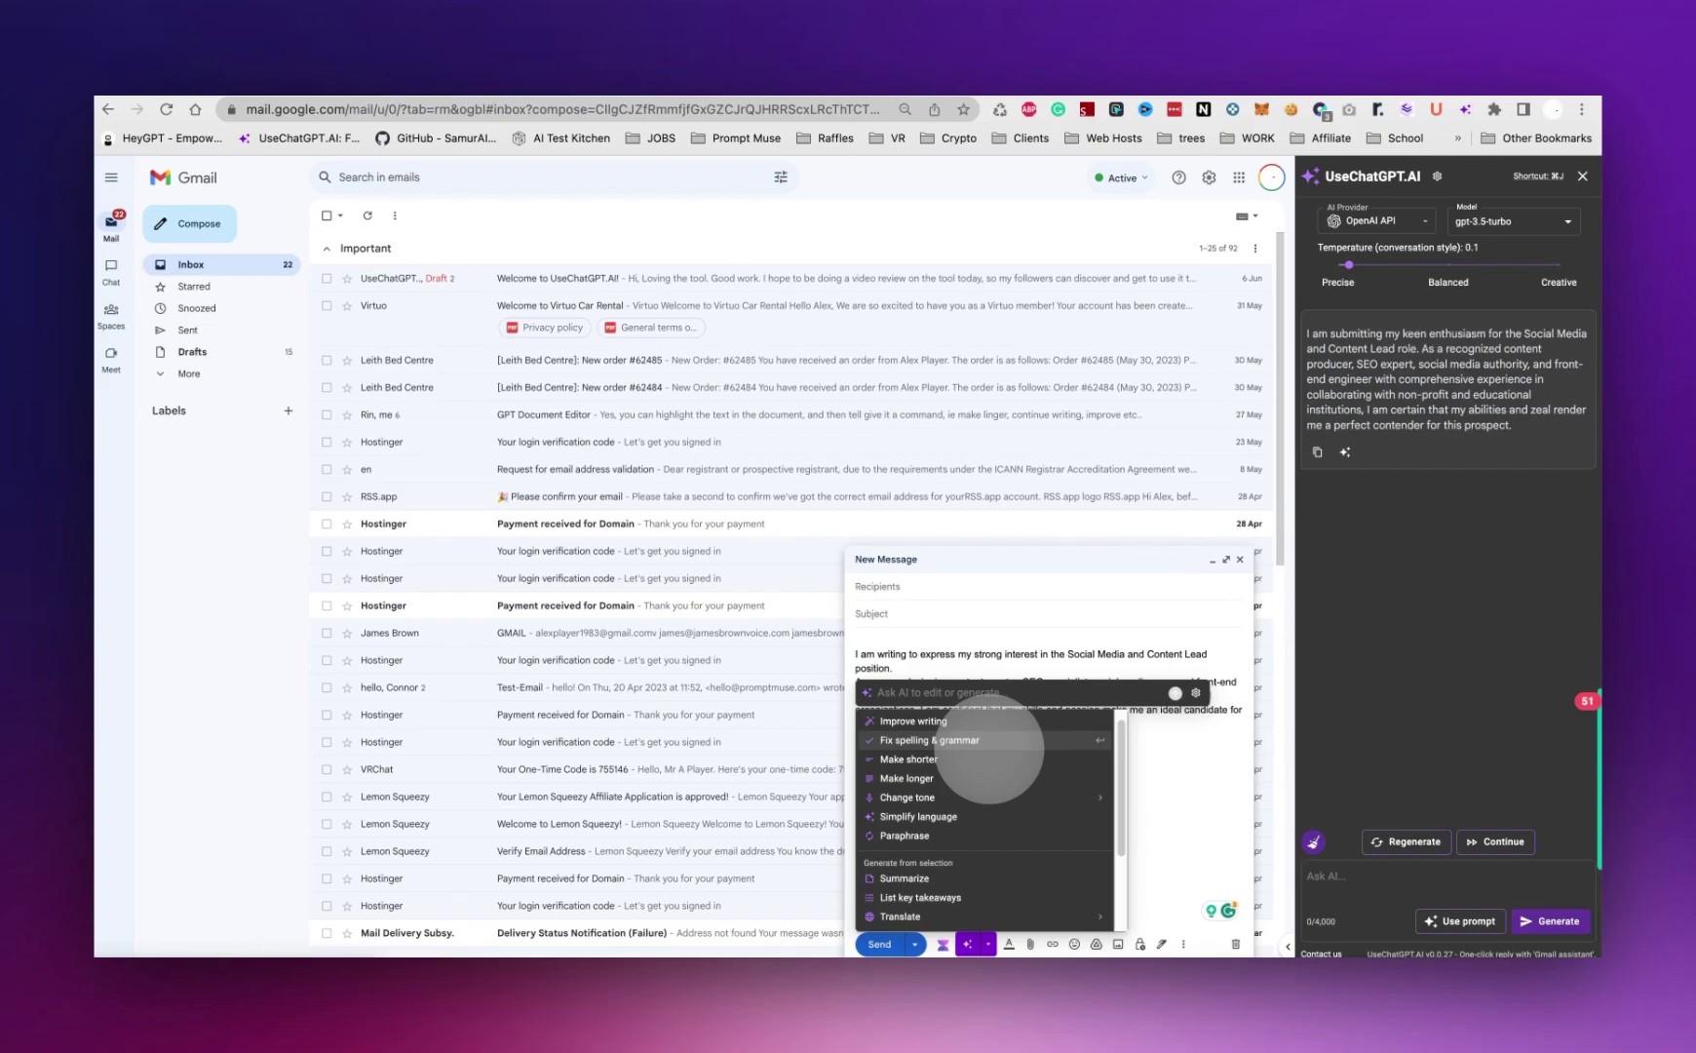
scroll(989, 748, down, 1)
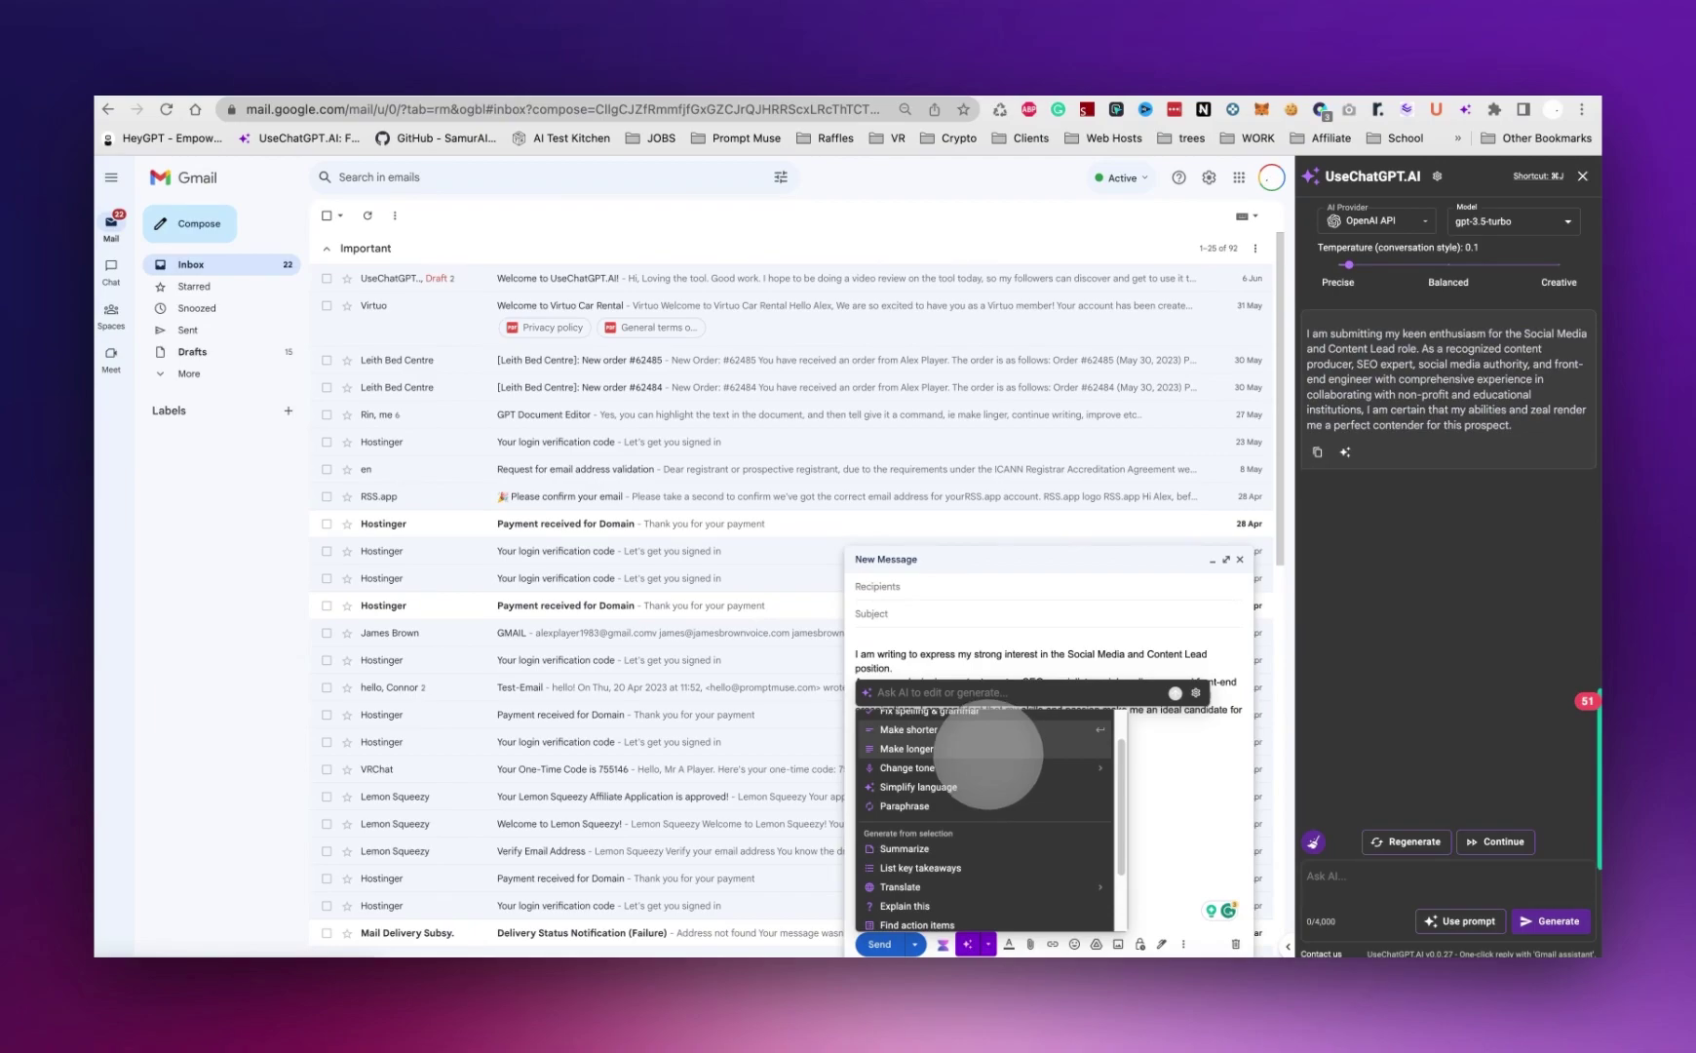
scroll(990, 754, down, 4)
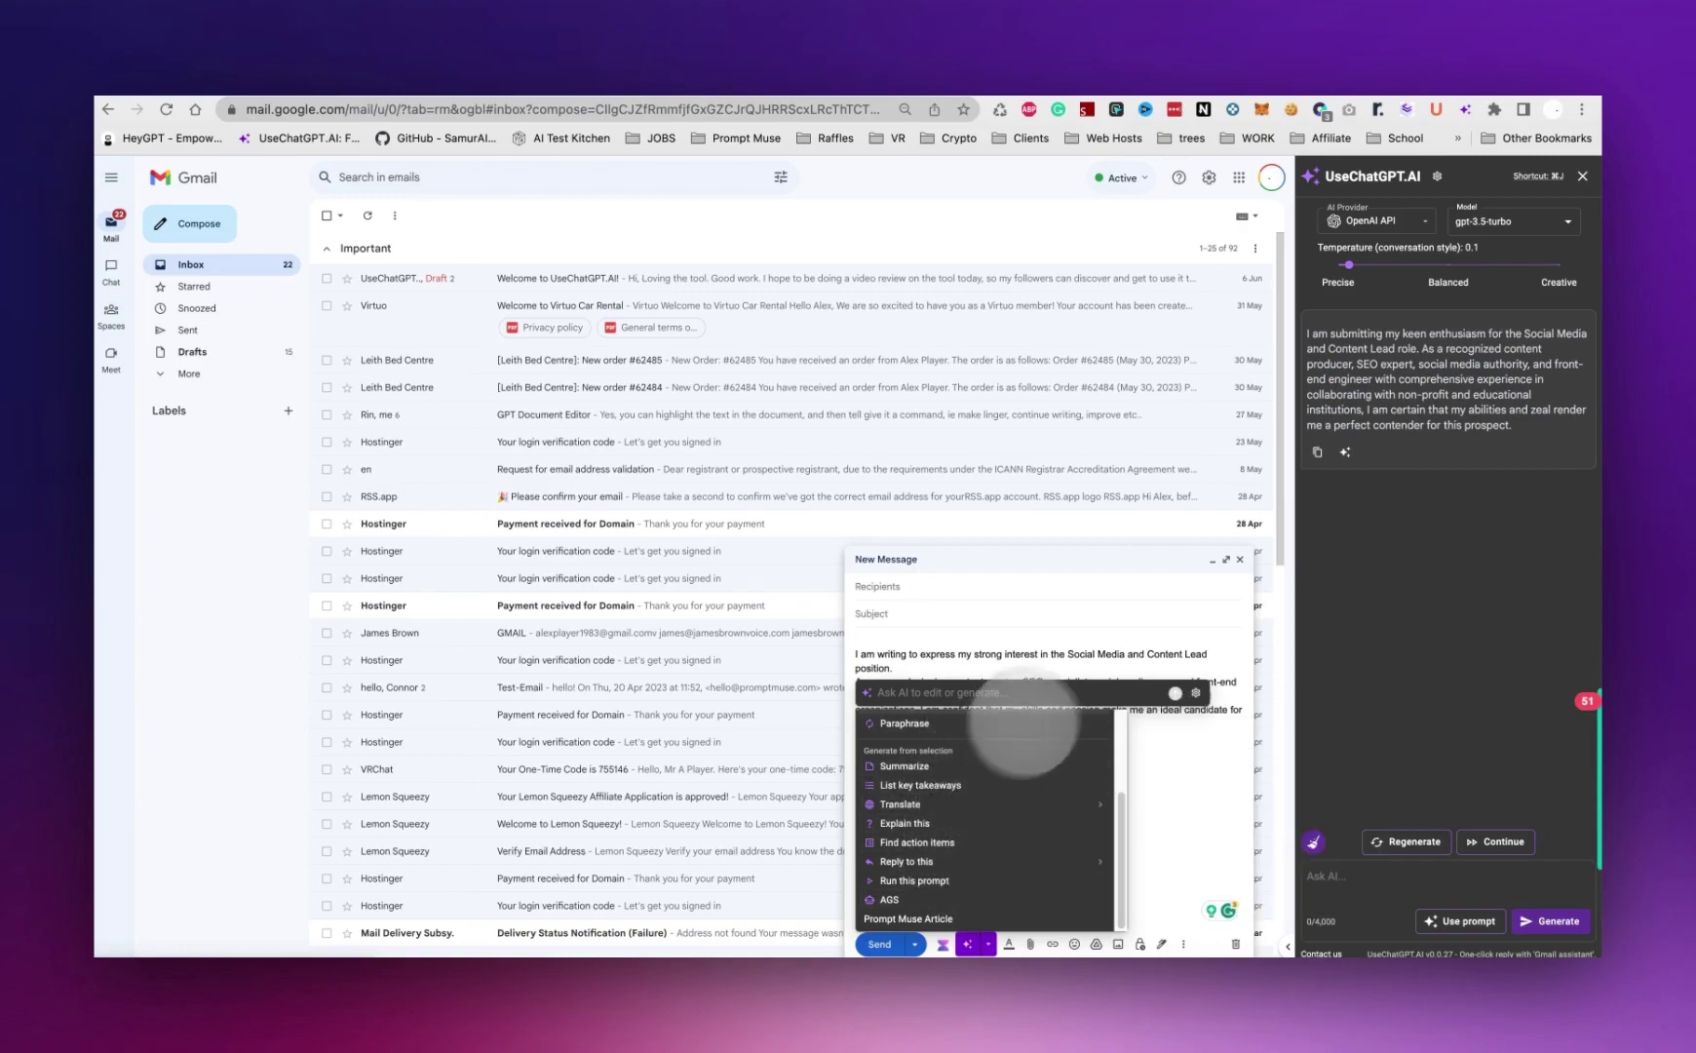
click(1196, 692)
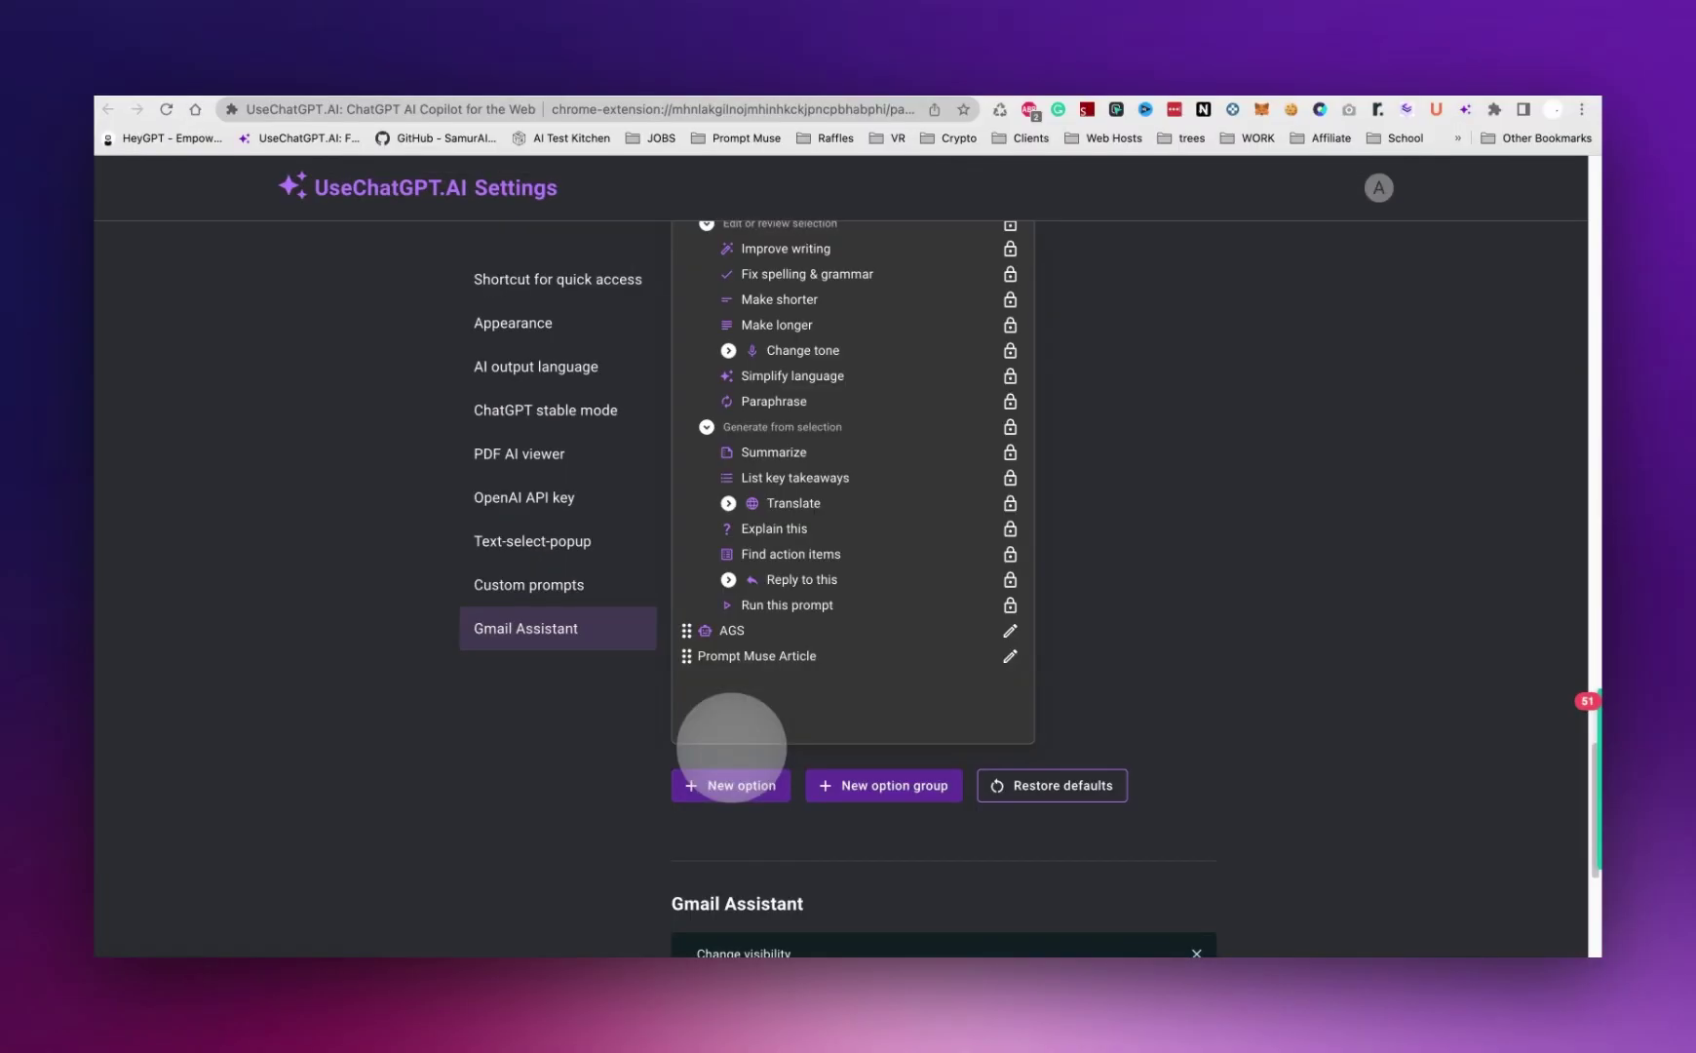
Step: Scroll the Settings page to the Custom prompts list with AGS and Prompt Muse Article
scroll(975, 653, up, 2)
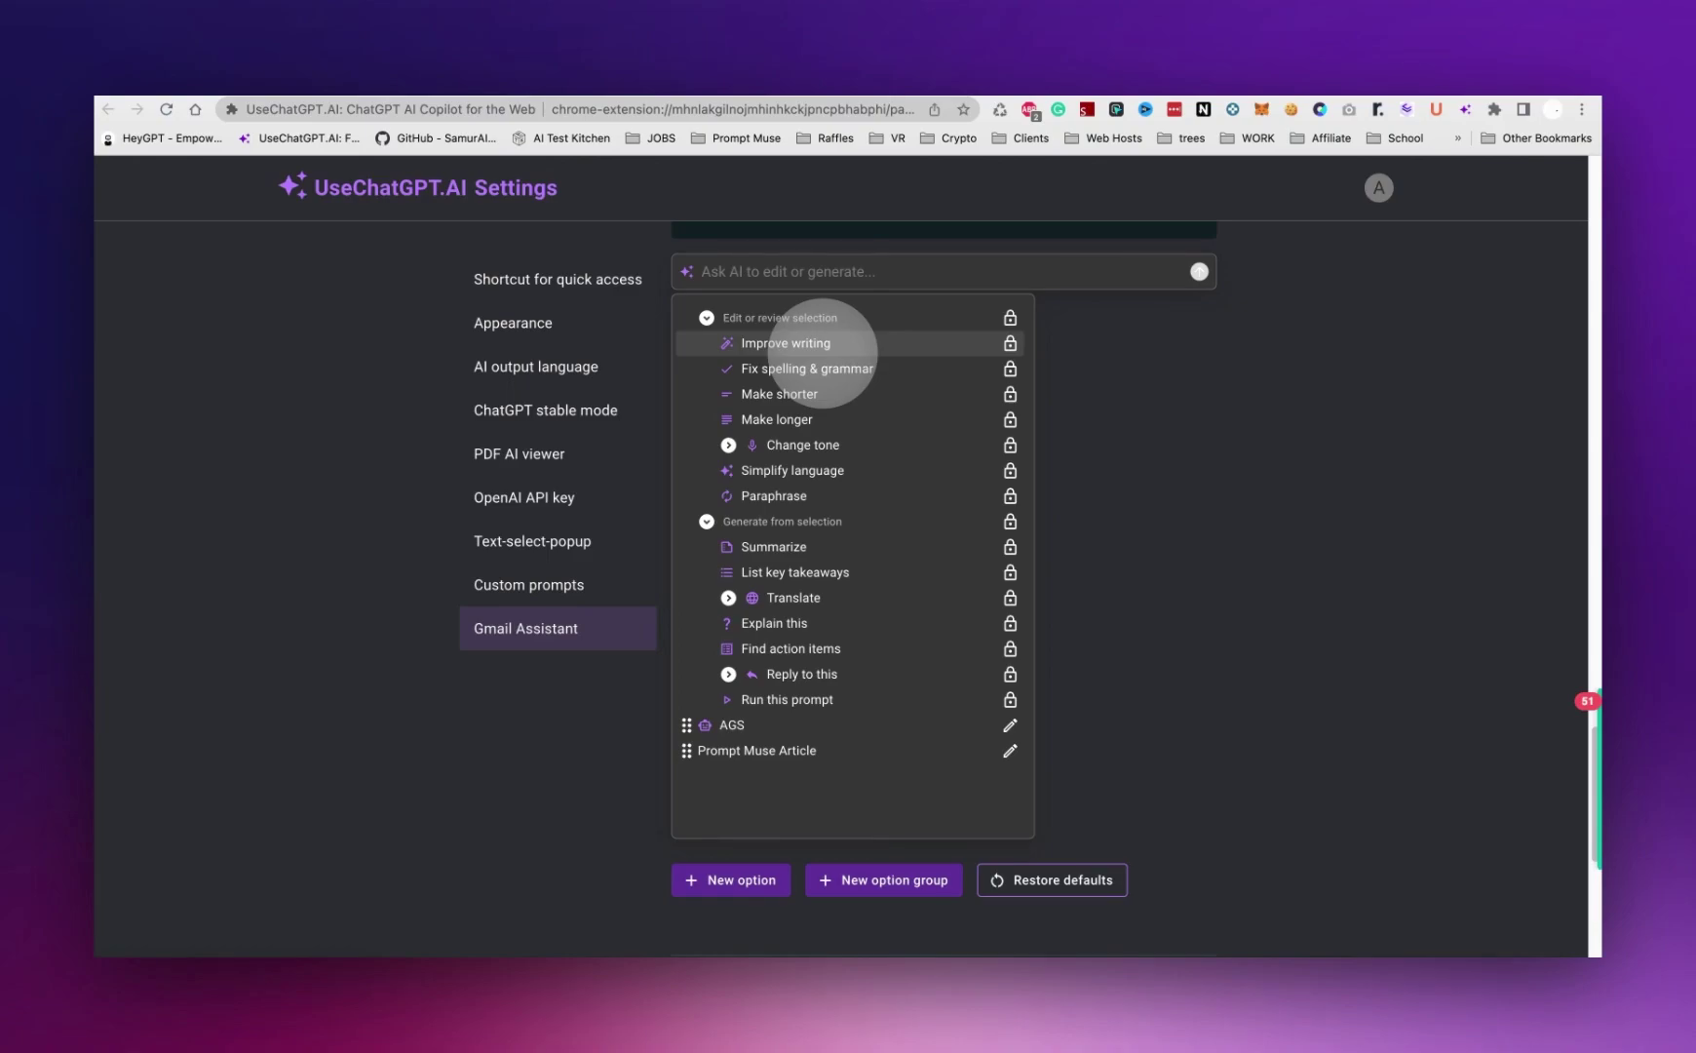
scroll(829, 468, up, 1)
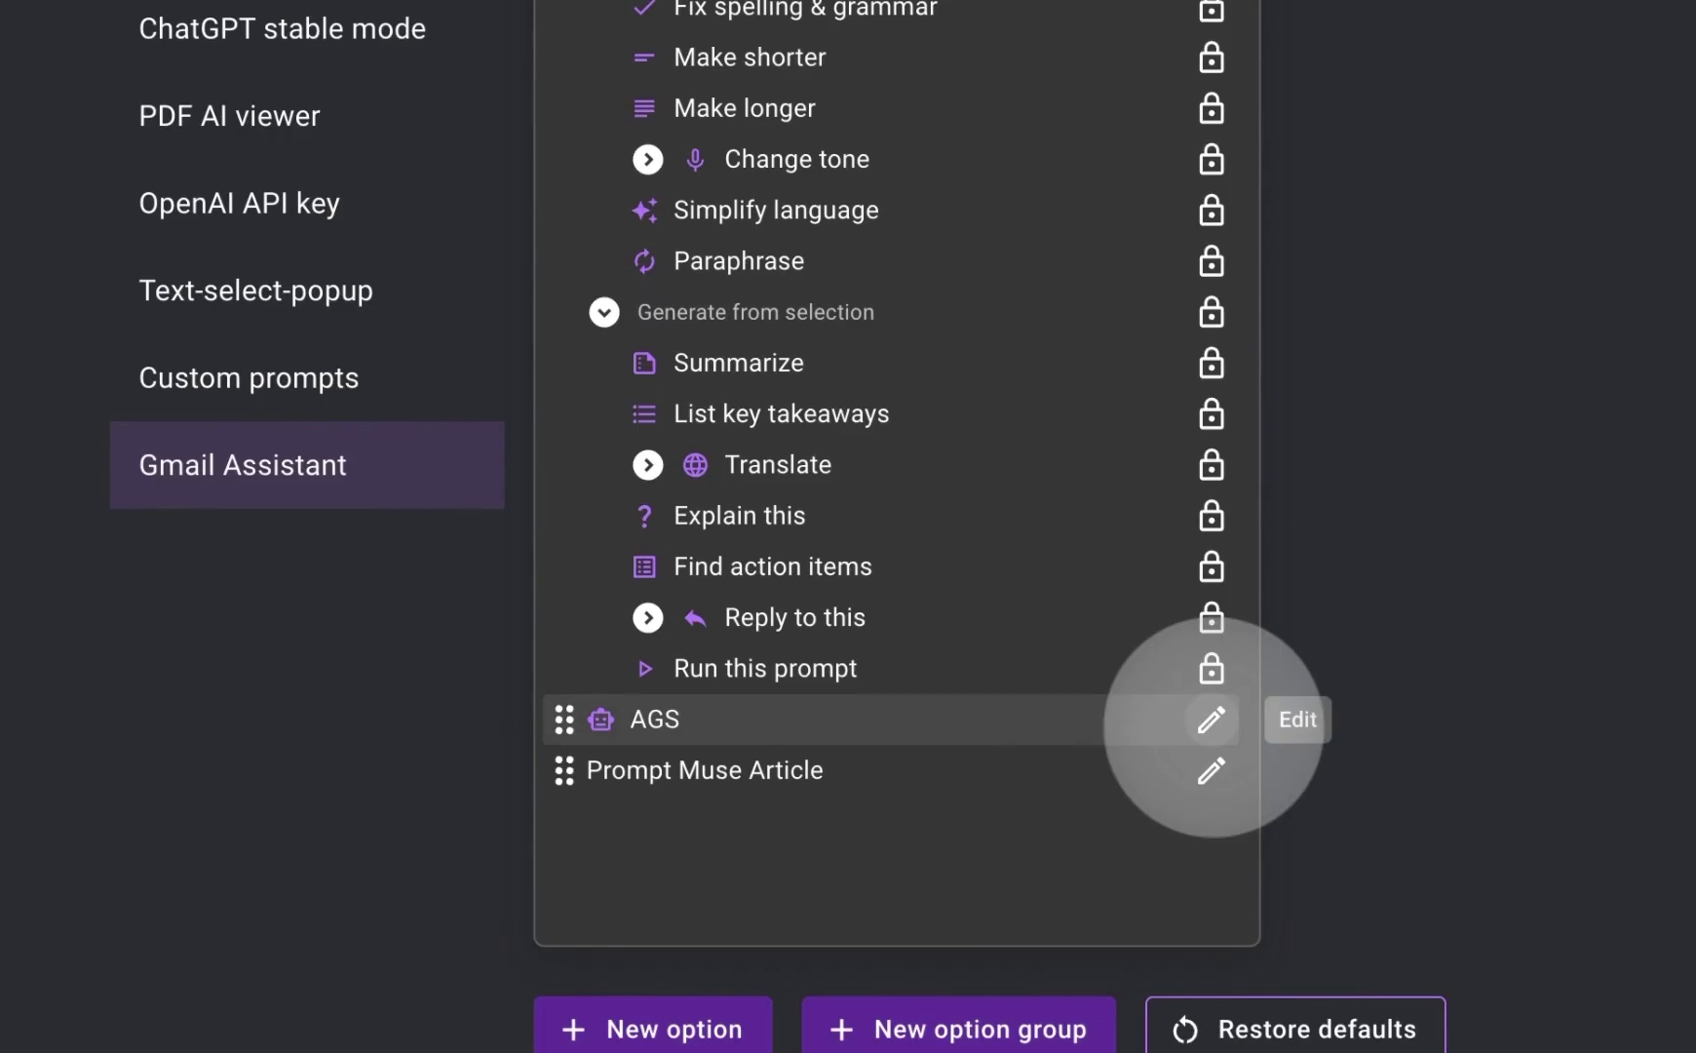
Step: Open the AGS prompt's Edit option dialog and select the <h2> tag in its template
click(1211, 719)
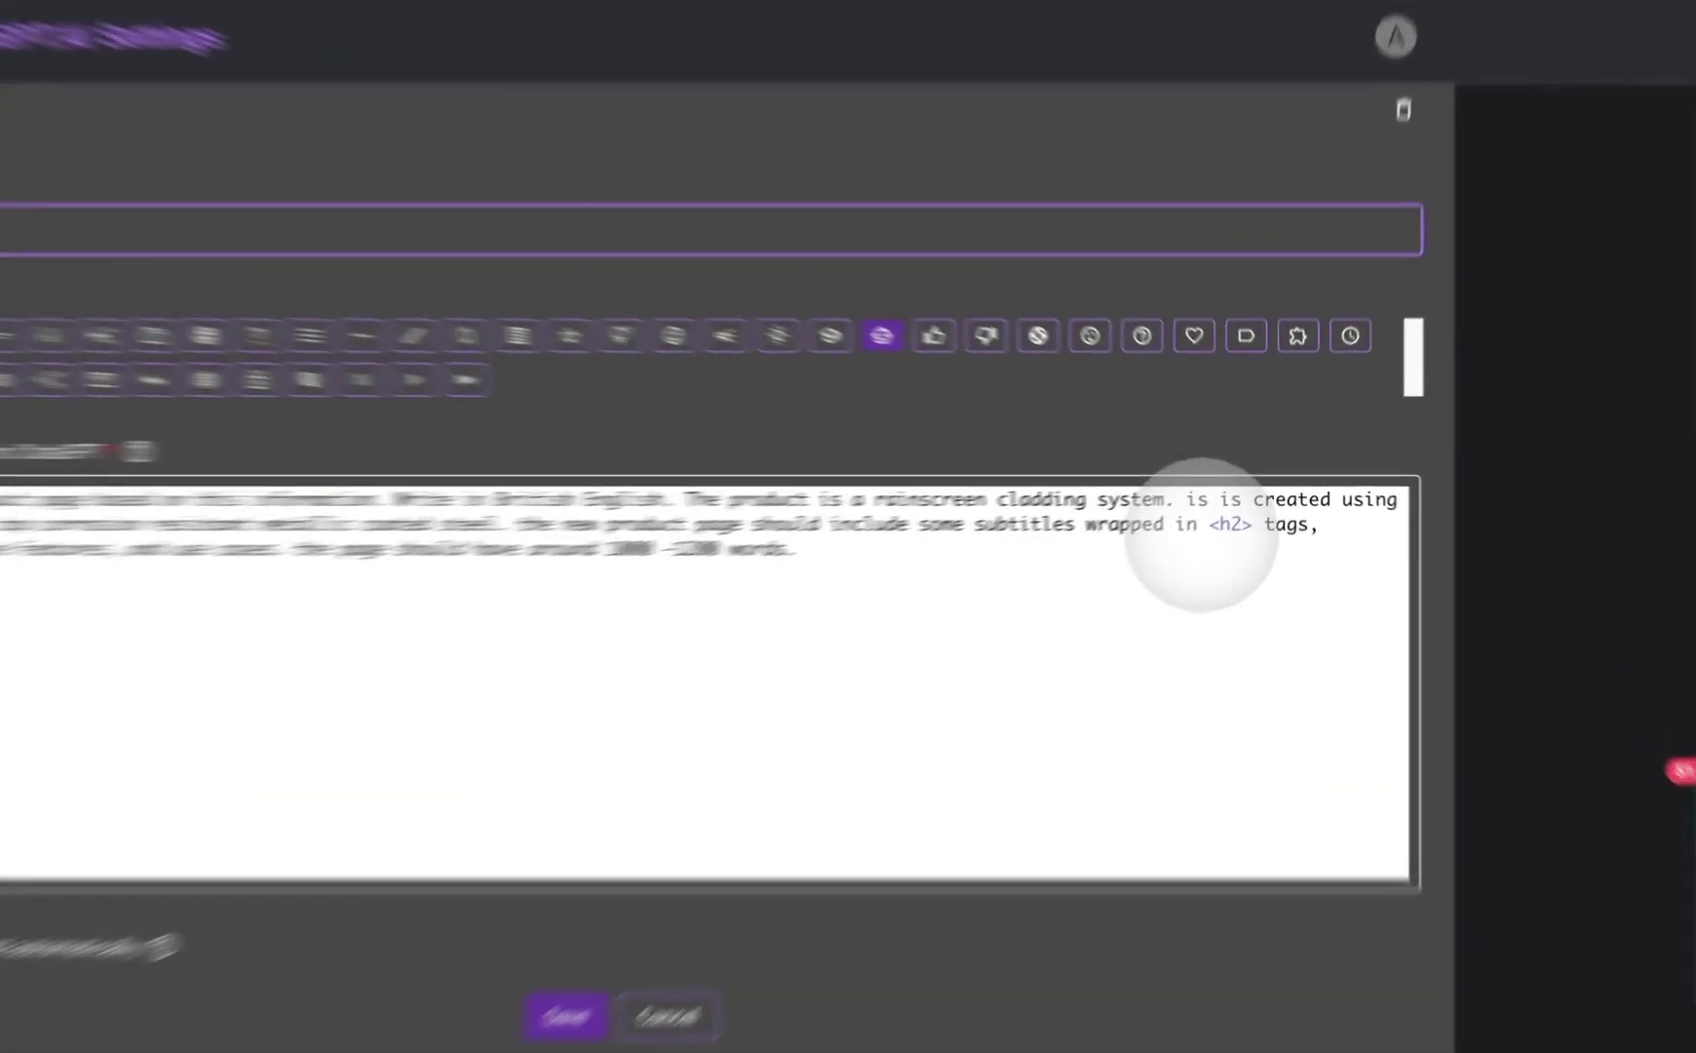
drag(1256, 529, 1283, 529)
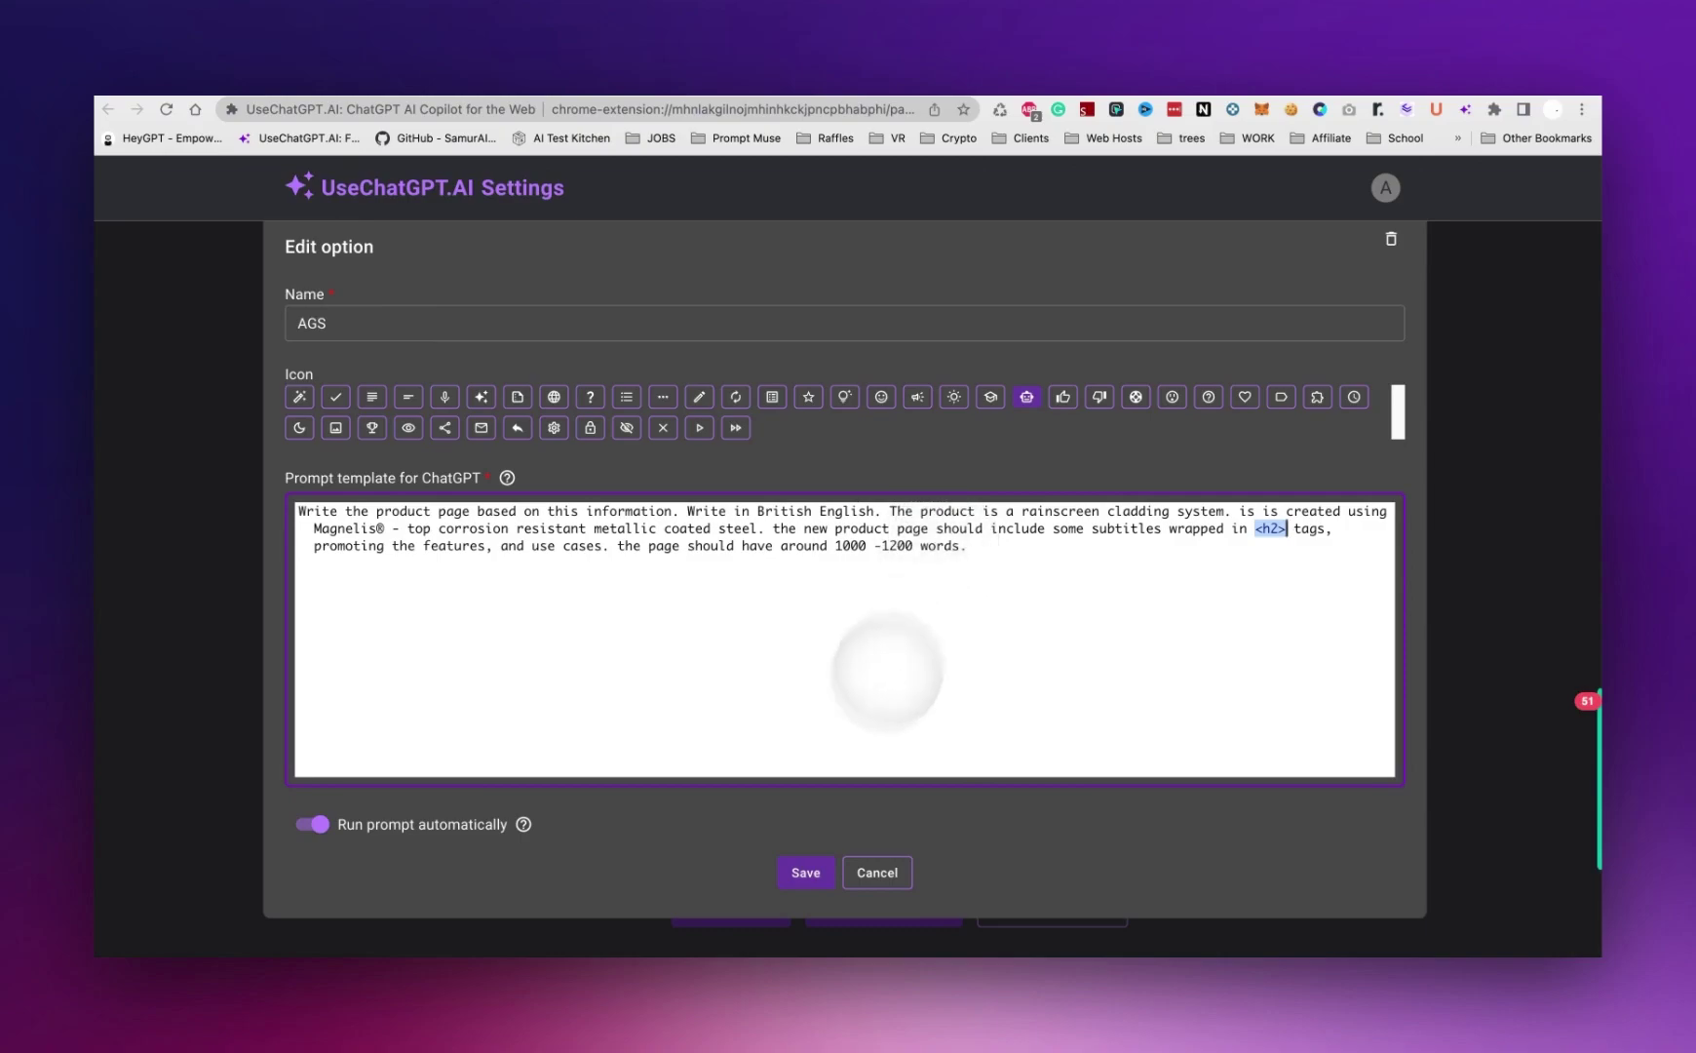
Step: Save the AGS prompt and toggle the Appearance theme to light and back to dark
click(805, 873)
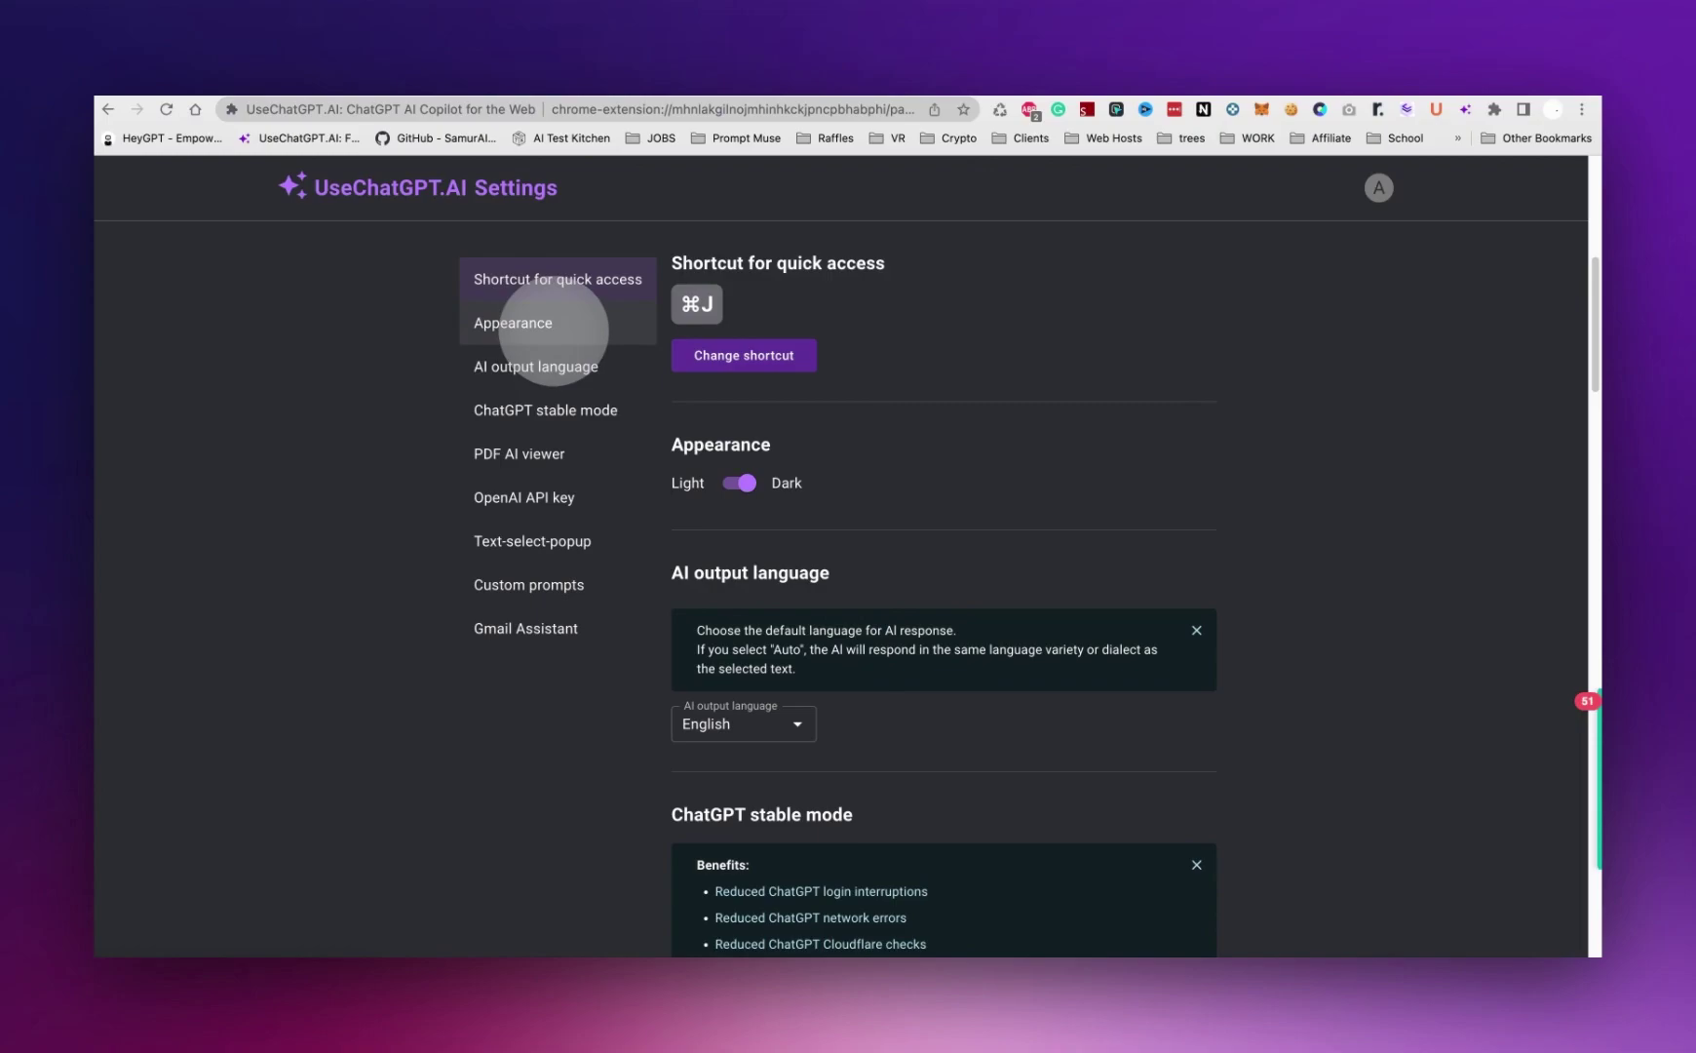
click(553, 331)
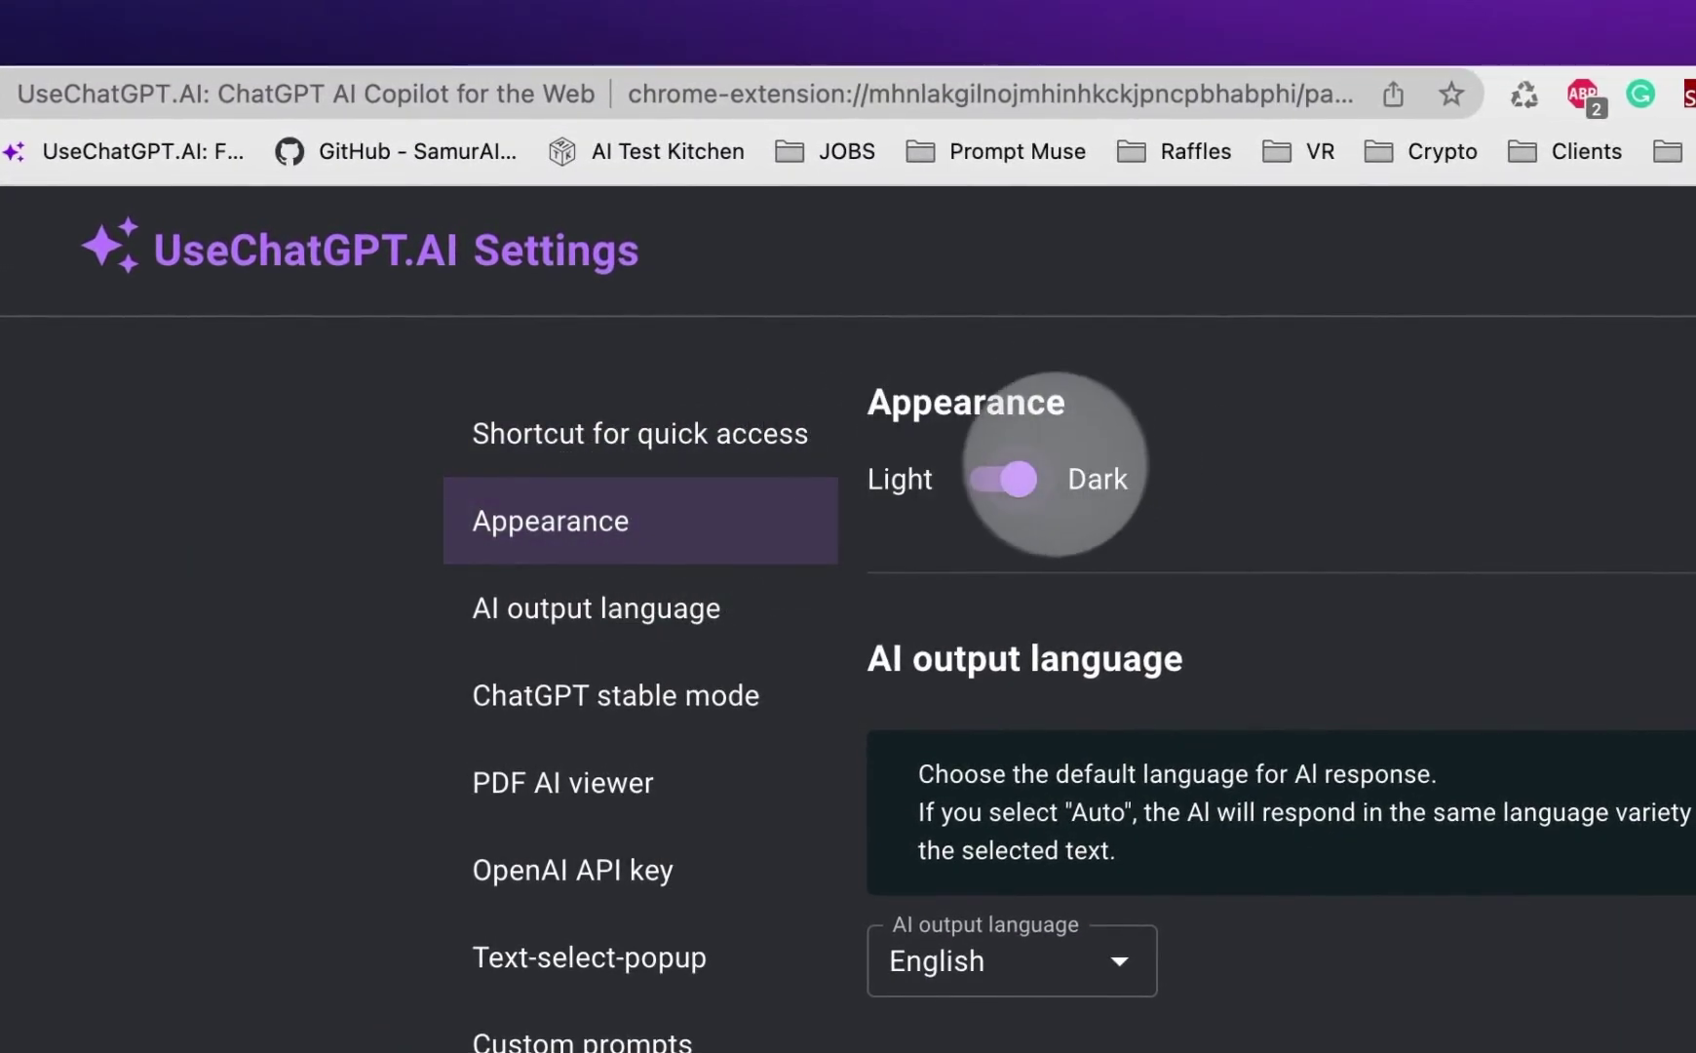
click(1002, 479)
click(1008, 480)
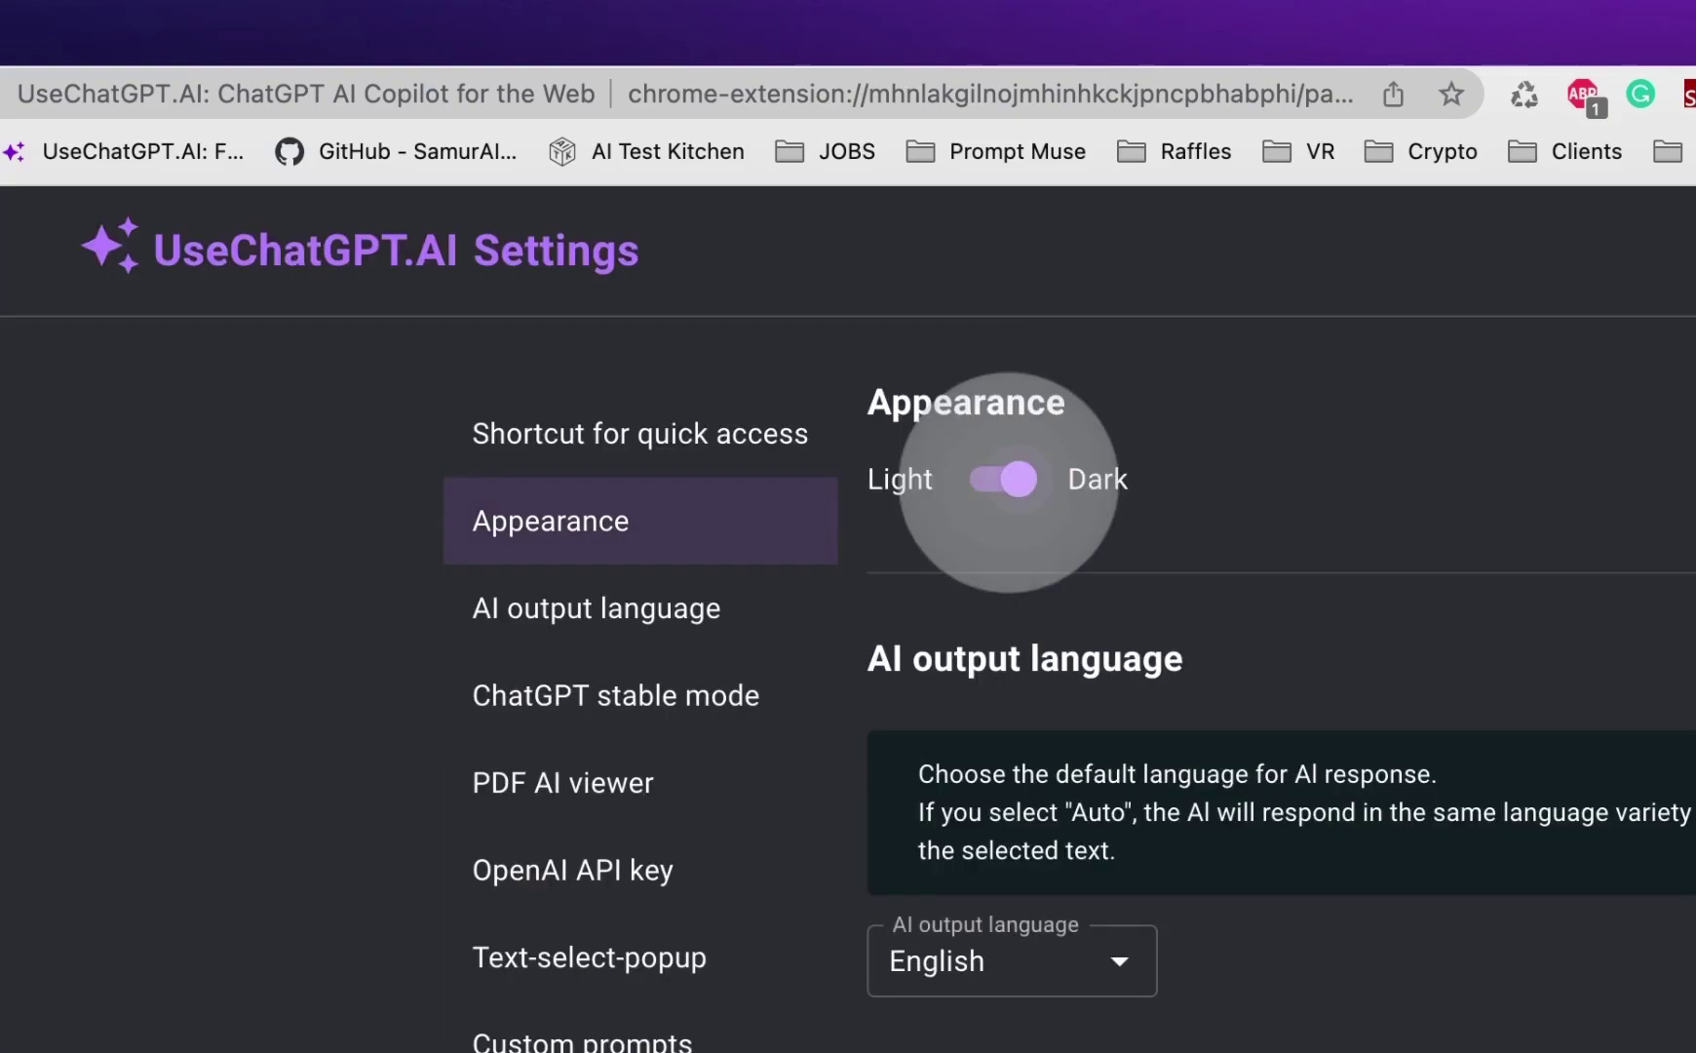
Step: Review the ChatGPT stable mode and PDF AI viewer settings sections
scroll(1009, 480, down, 3)
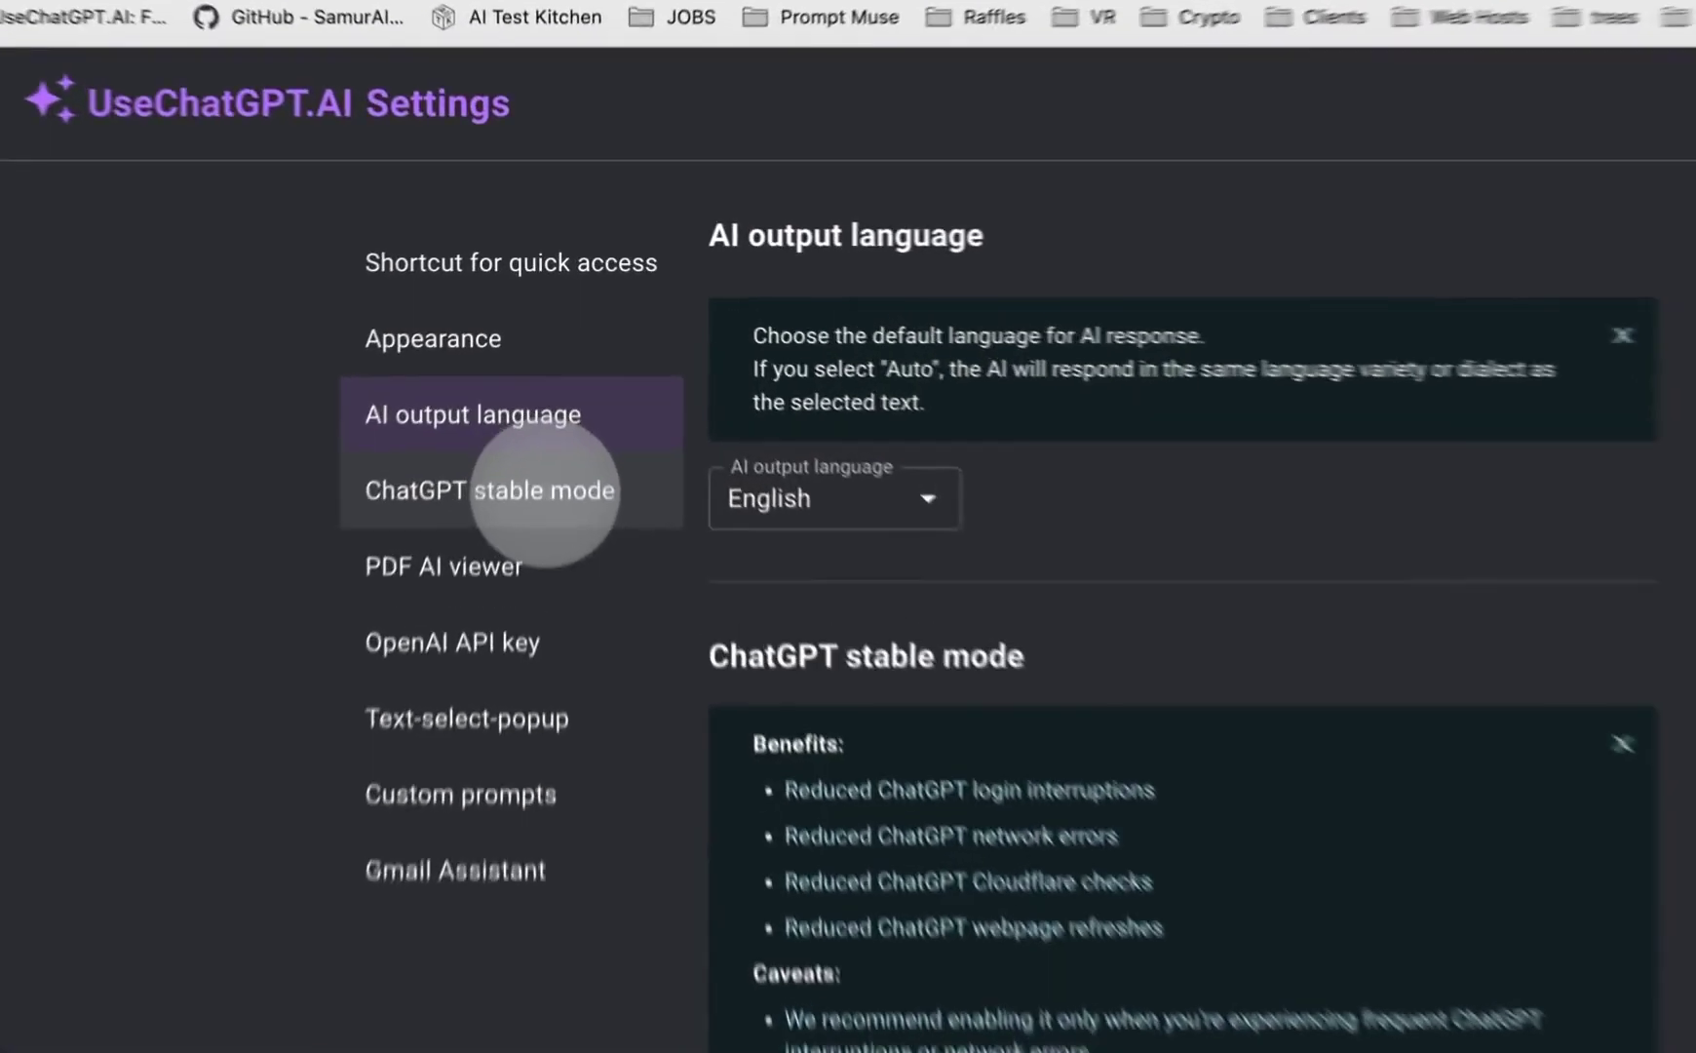
click(551, 410)
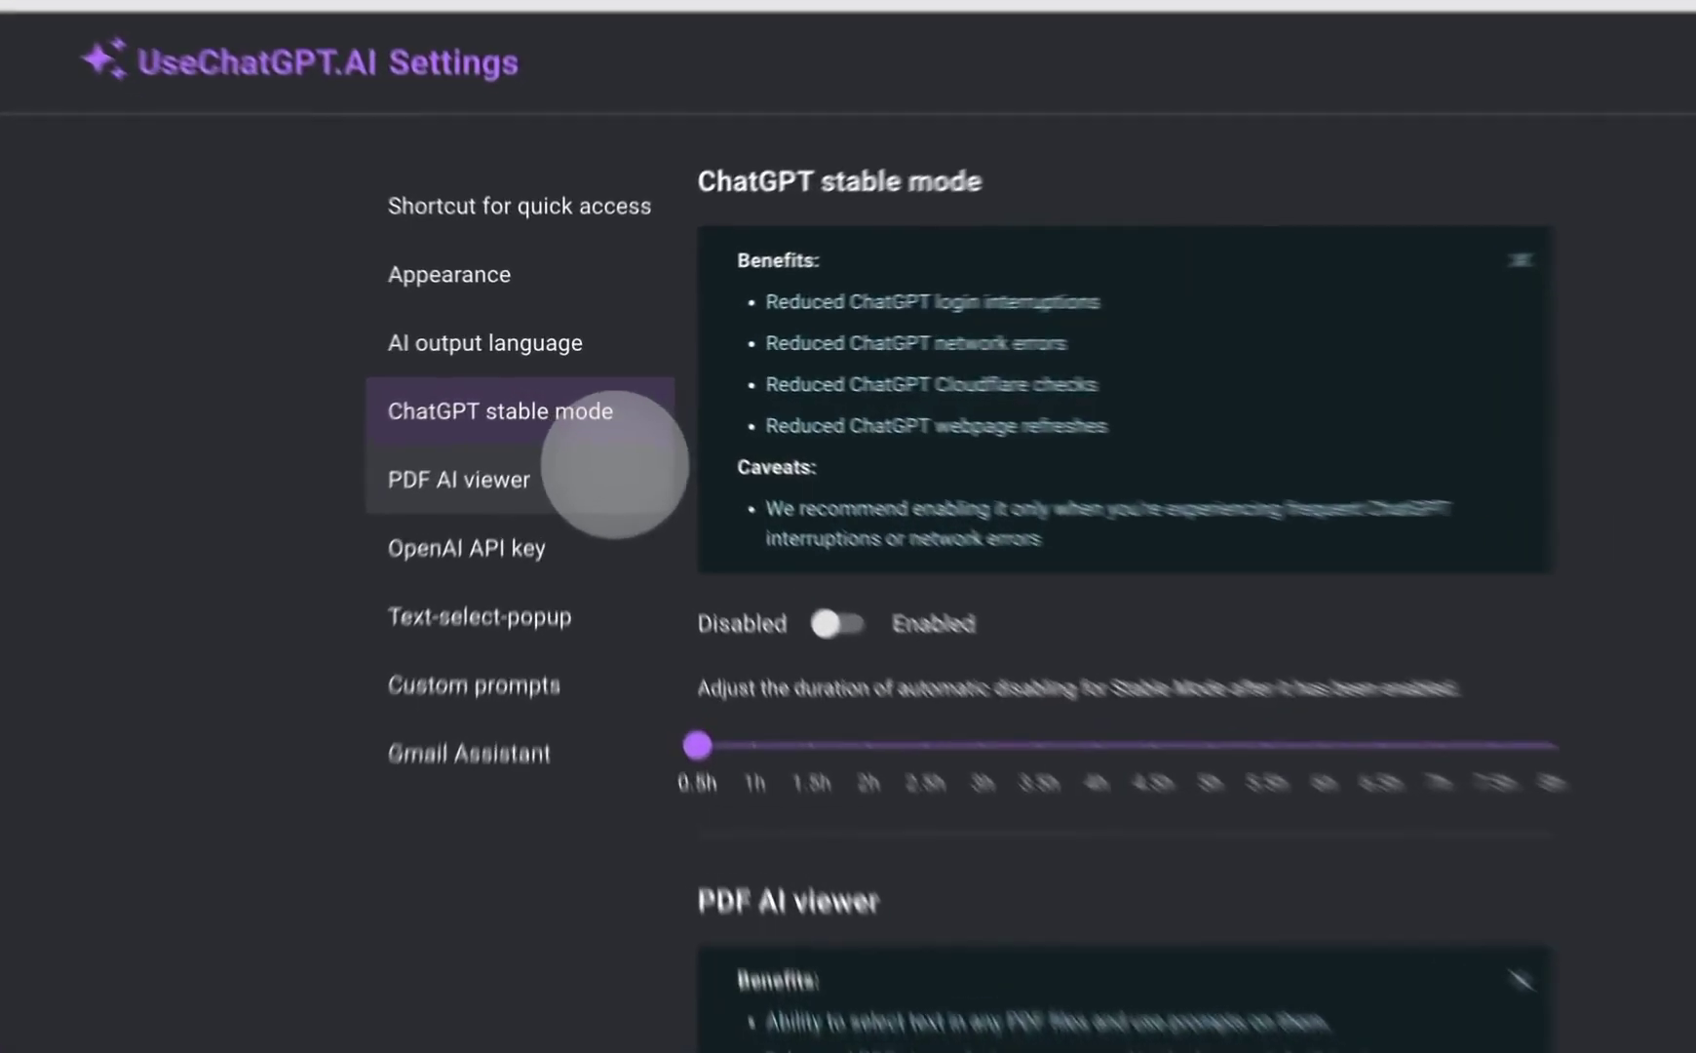
click(536, 451)
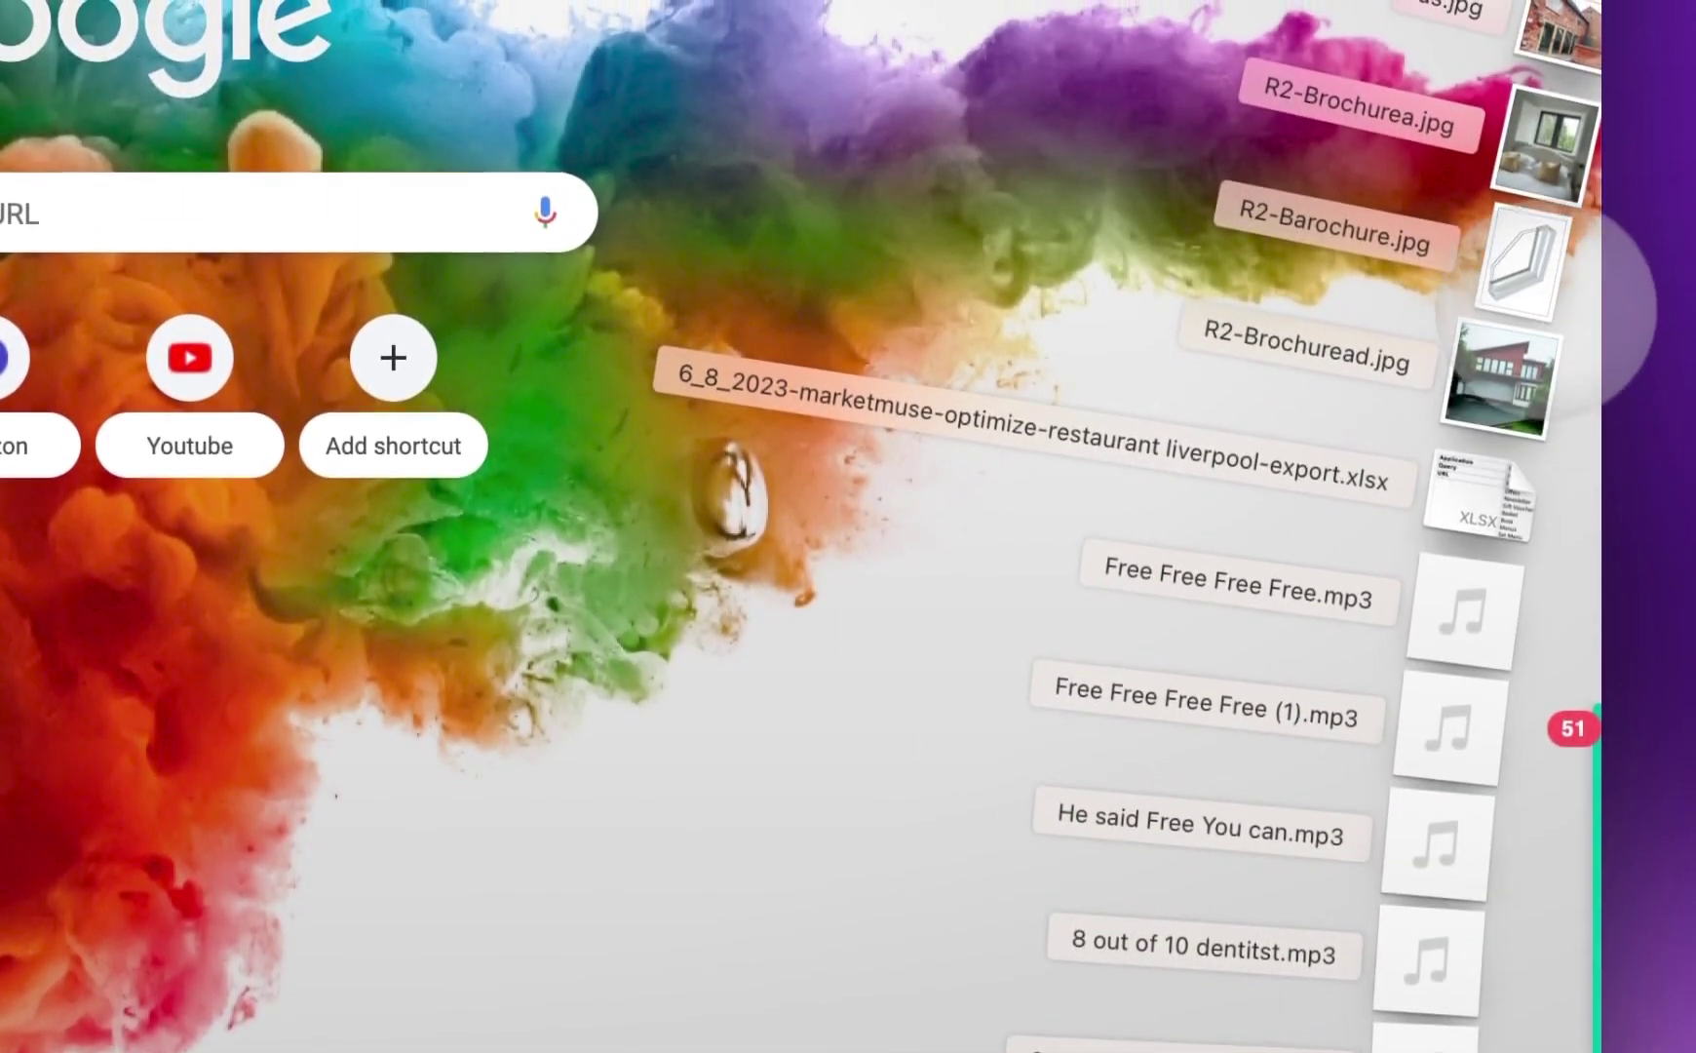
Step: Open Cat-Products-OTTOSTUMM.pdf from the Steel folder in the PDF AI viewer and scroll through it
click(1535, 25)
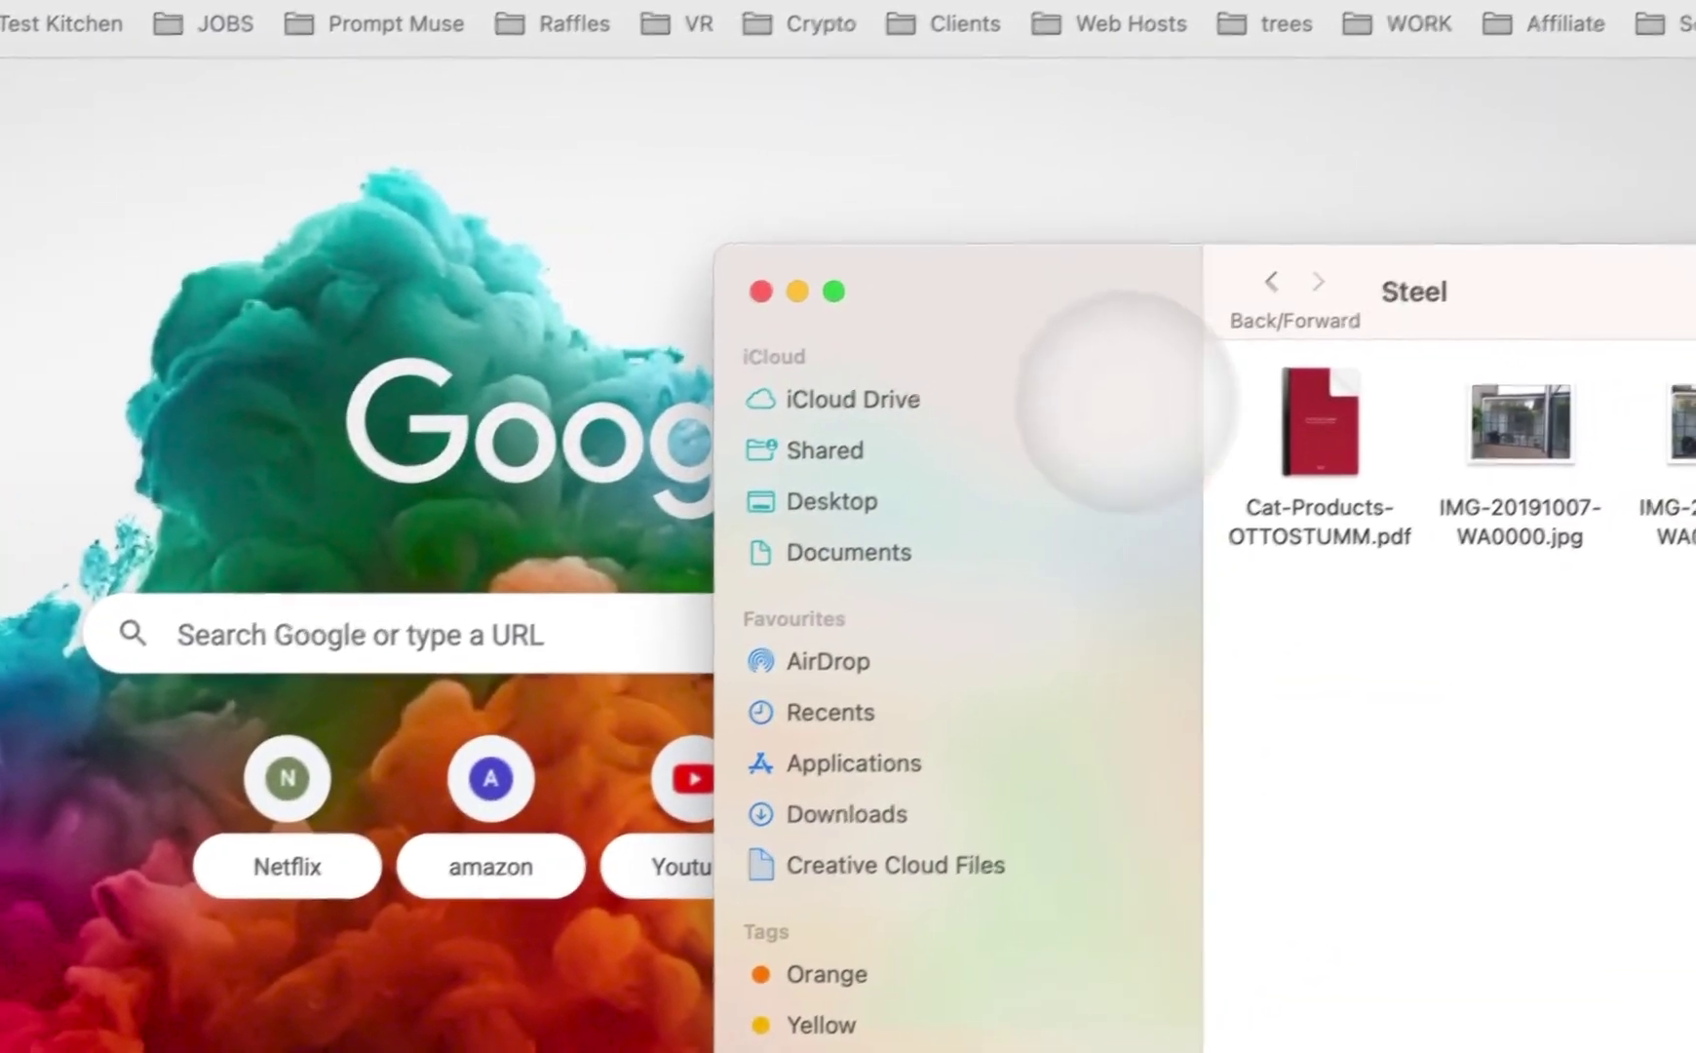
double_click(1471, 536)
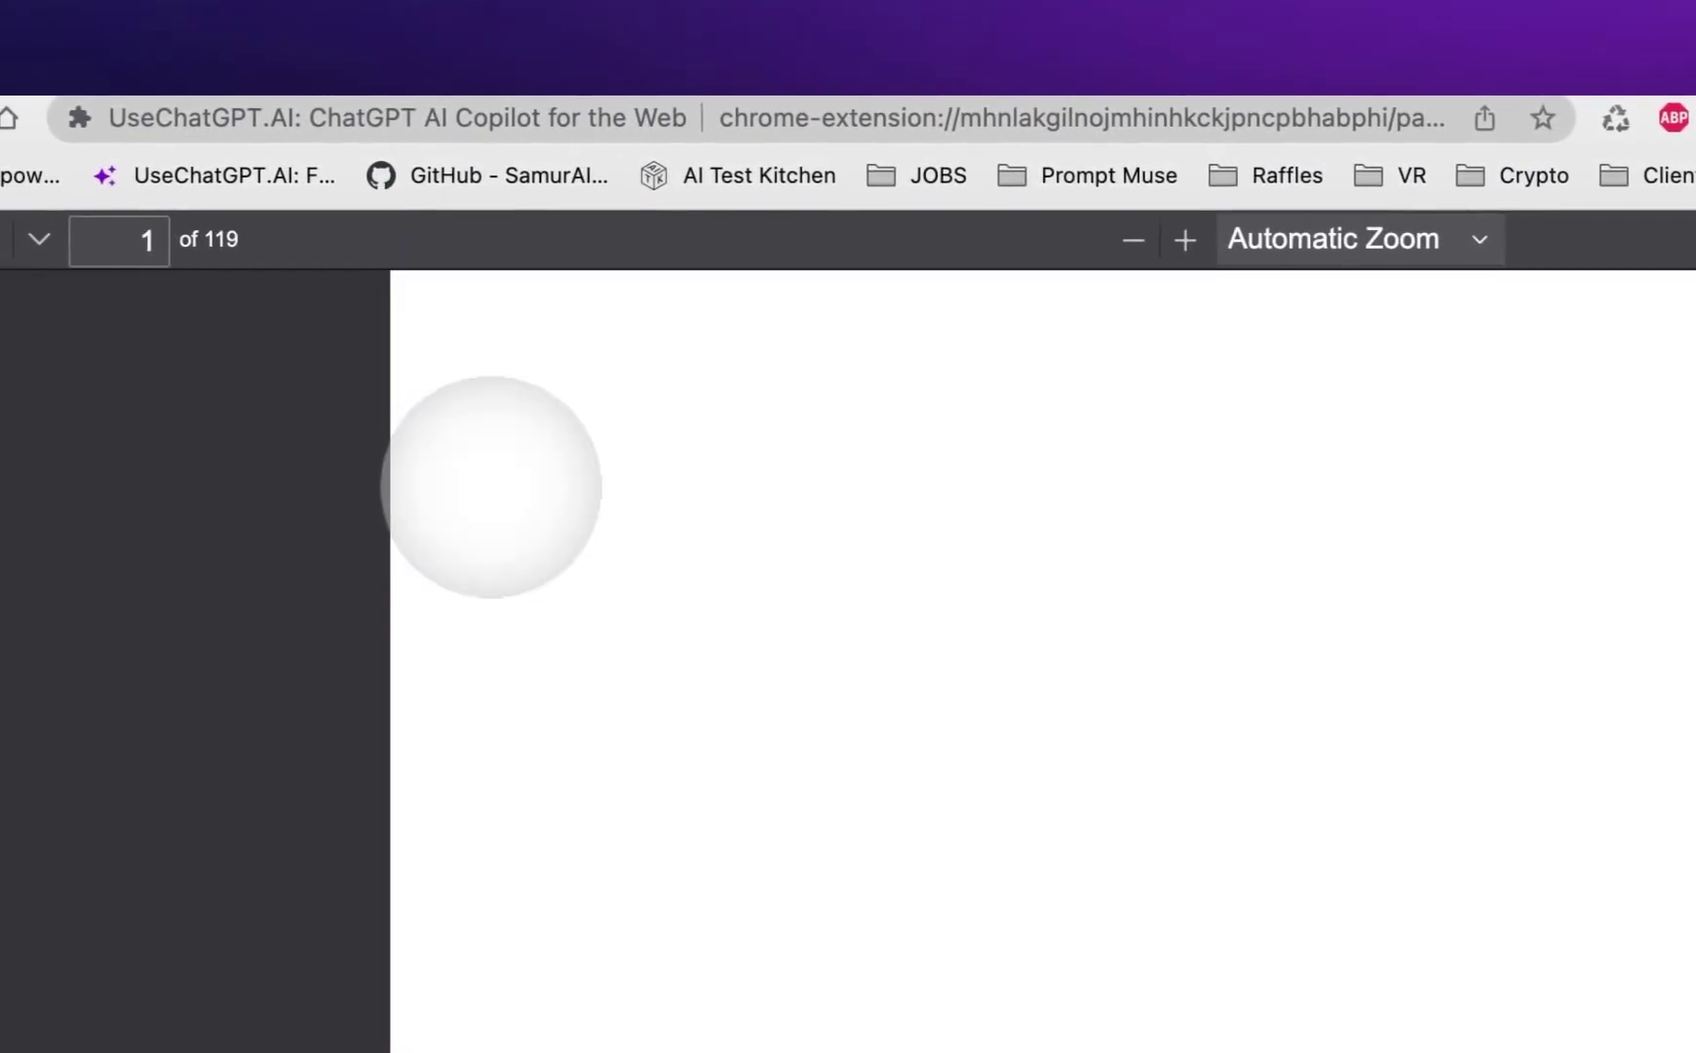
scroll(1197, 590, down, 15)
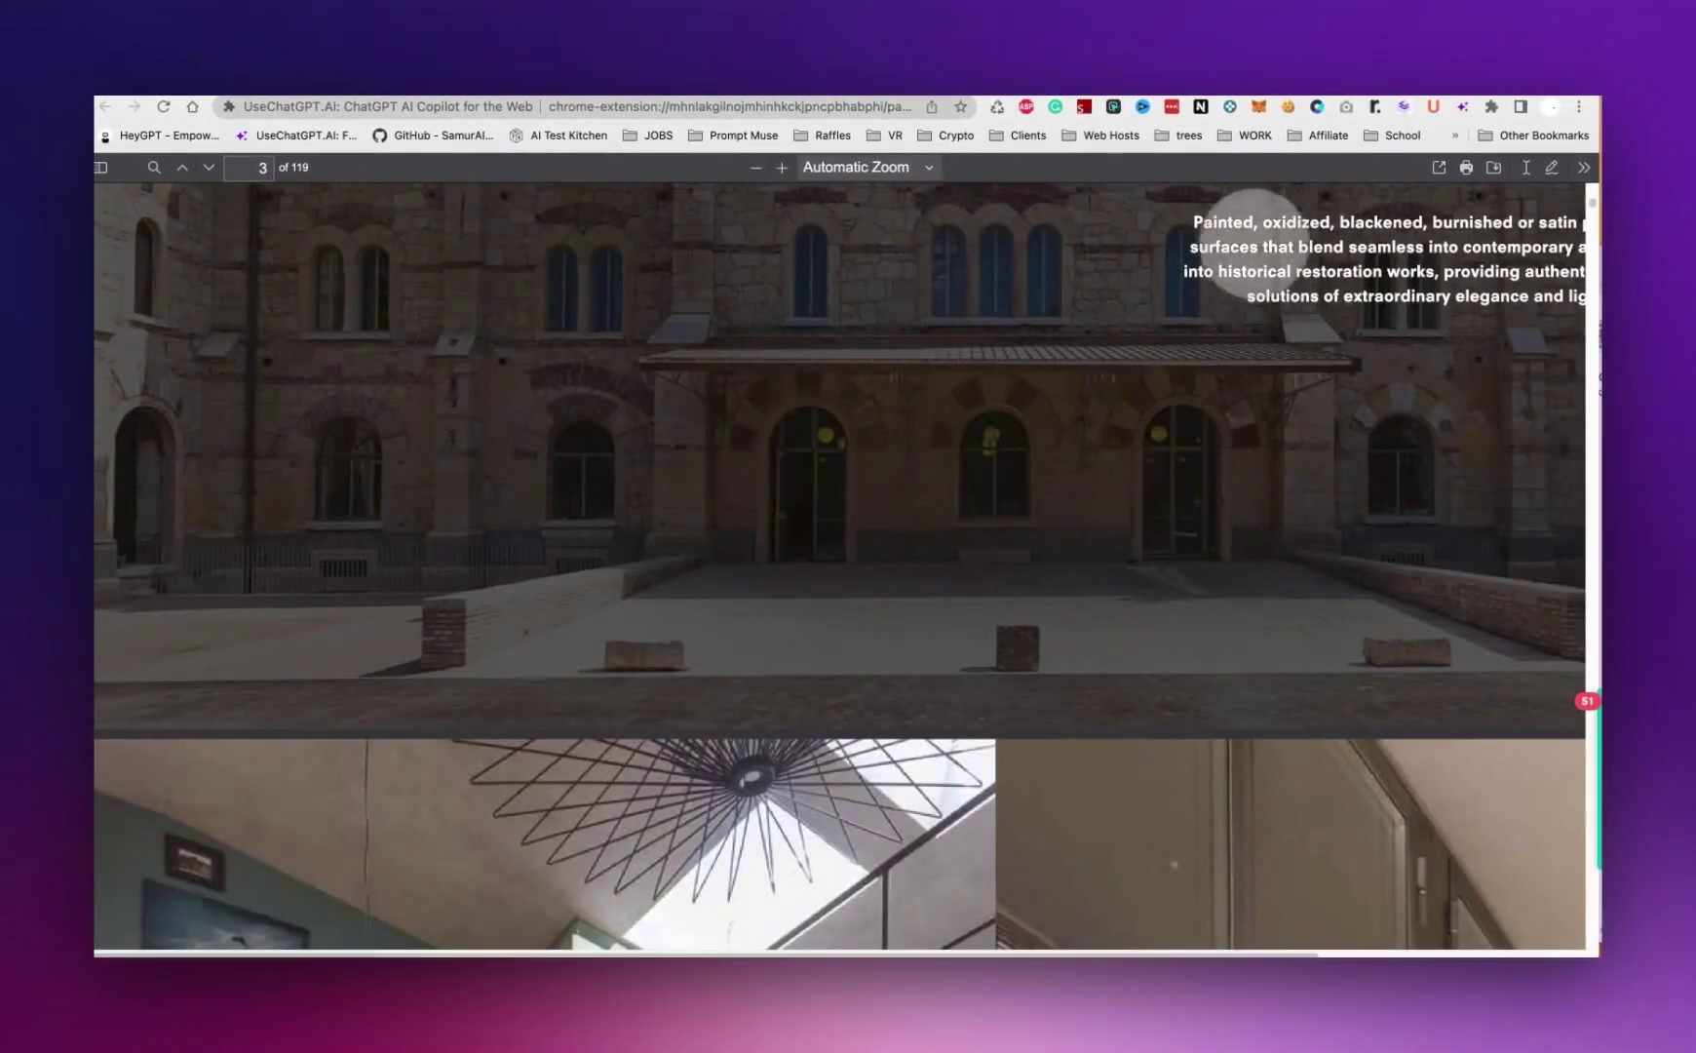
scroll(1254, 224, up, 4)
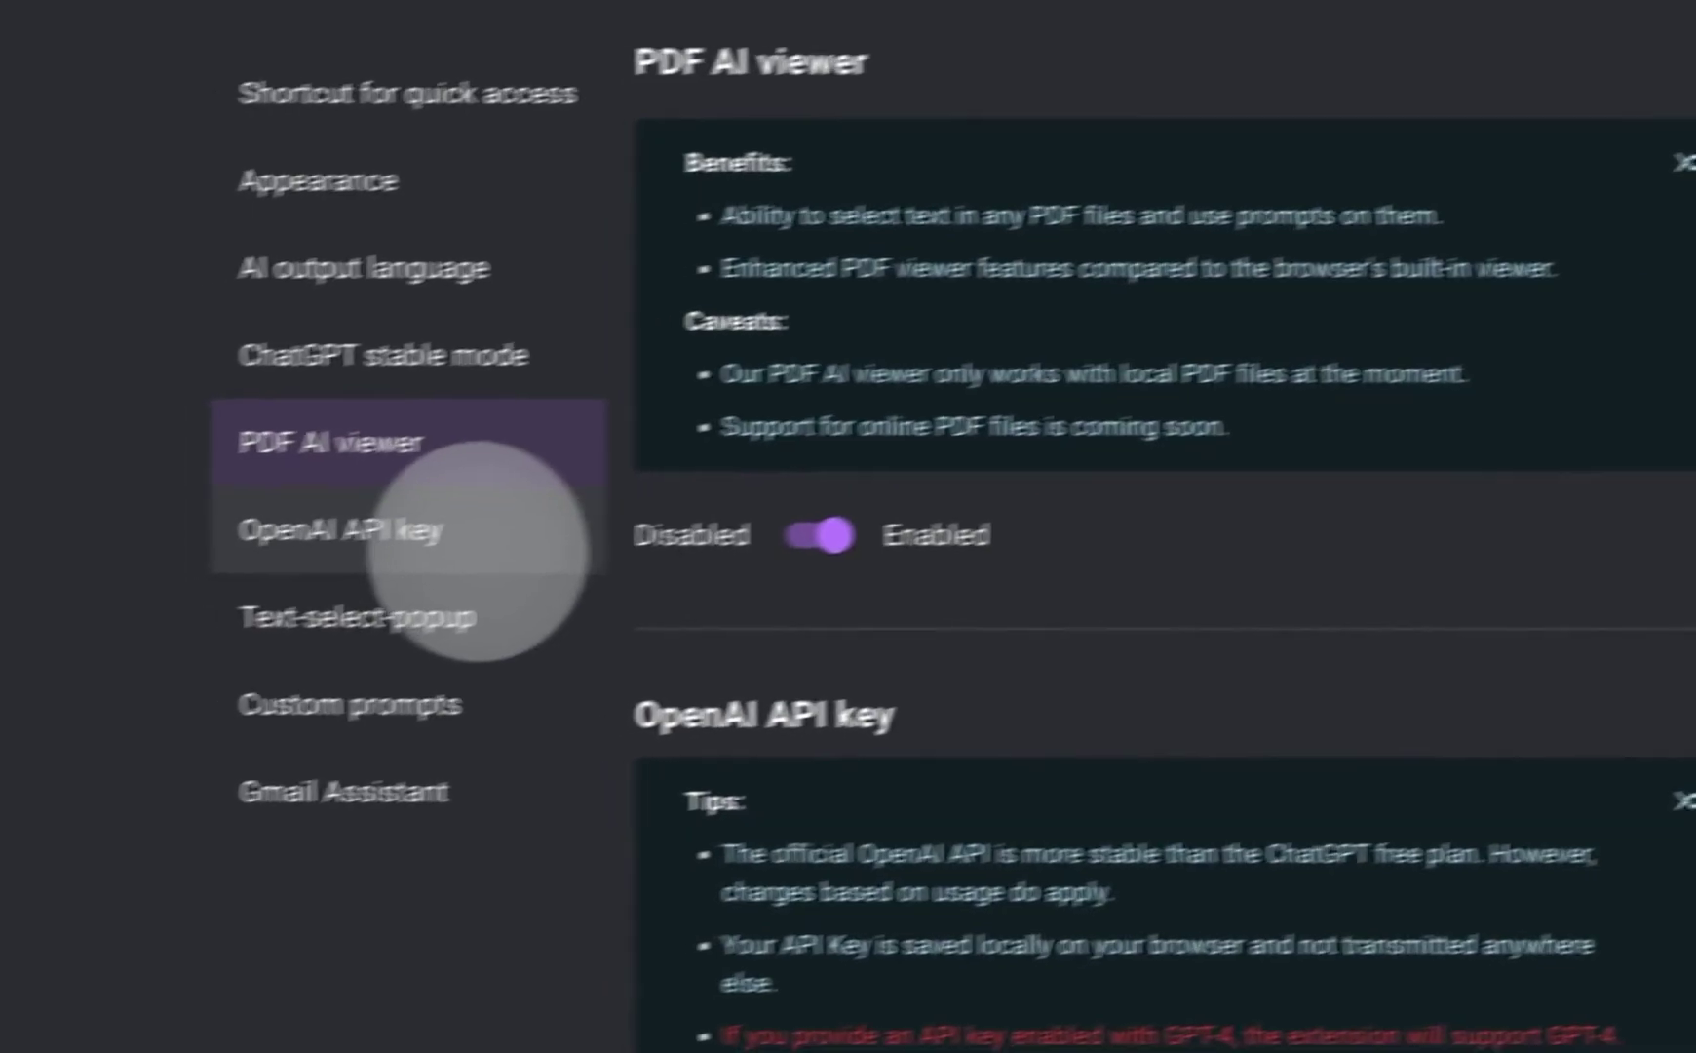
Step: Step through the OpenAI API key, Text-select-popup, Custom prompts and Gmail Assistant settings sections
click(478, 534)
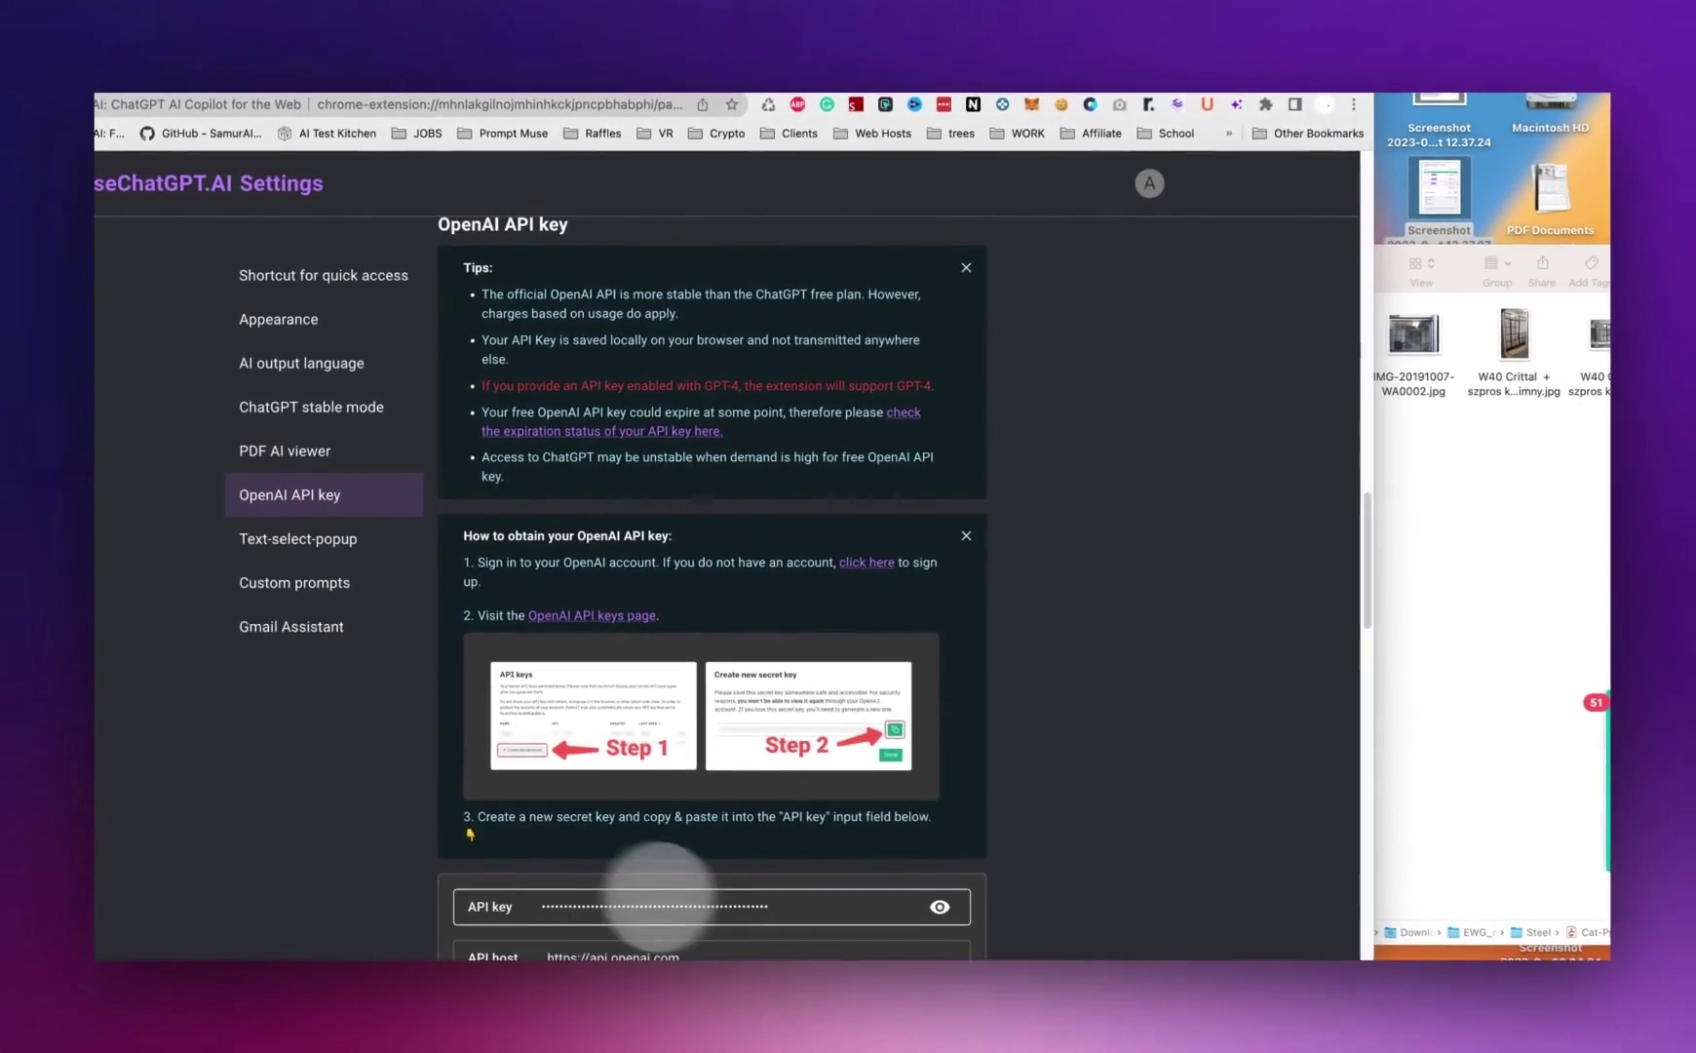
click(285, 542)
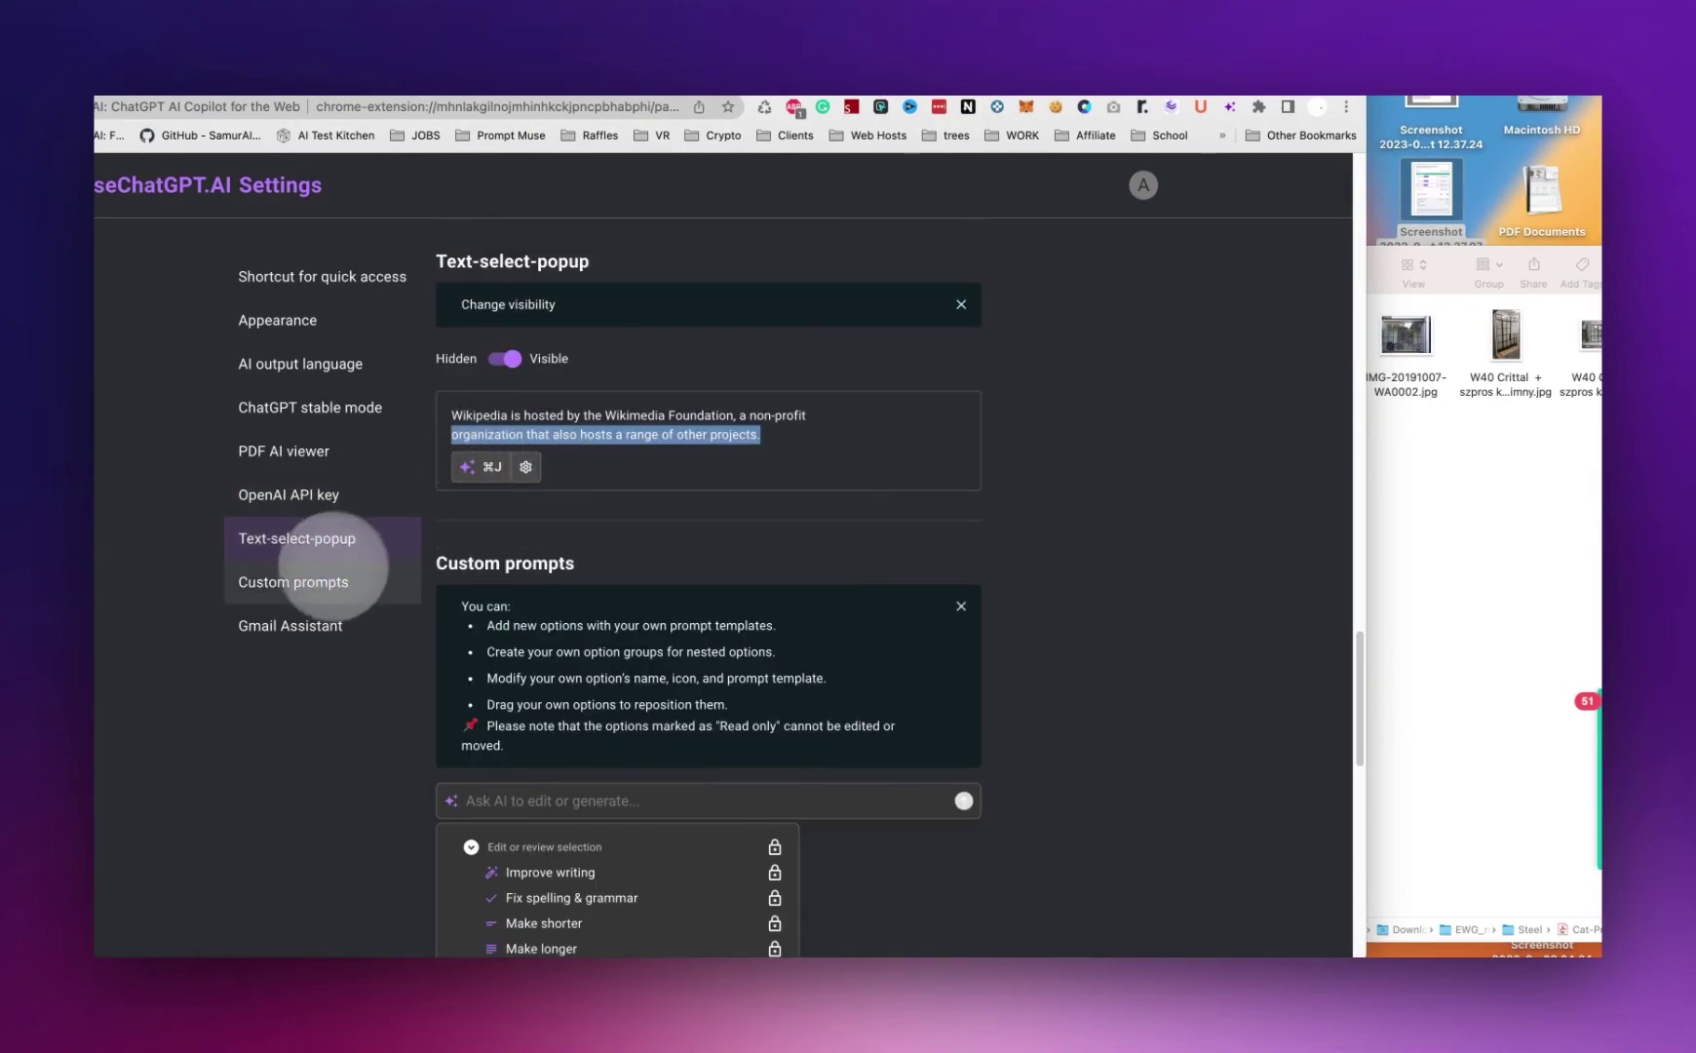
click(321, 582)
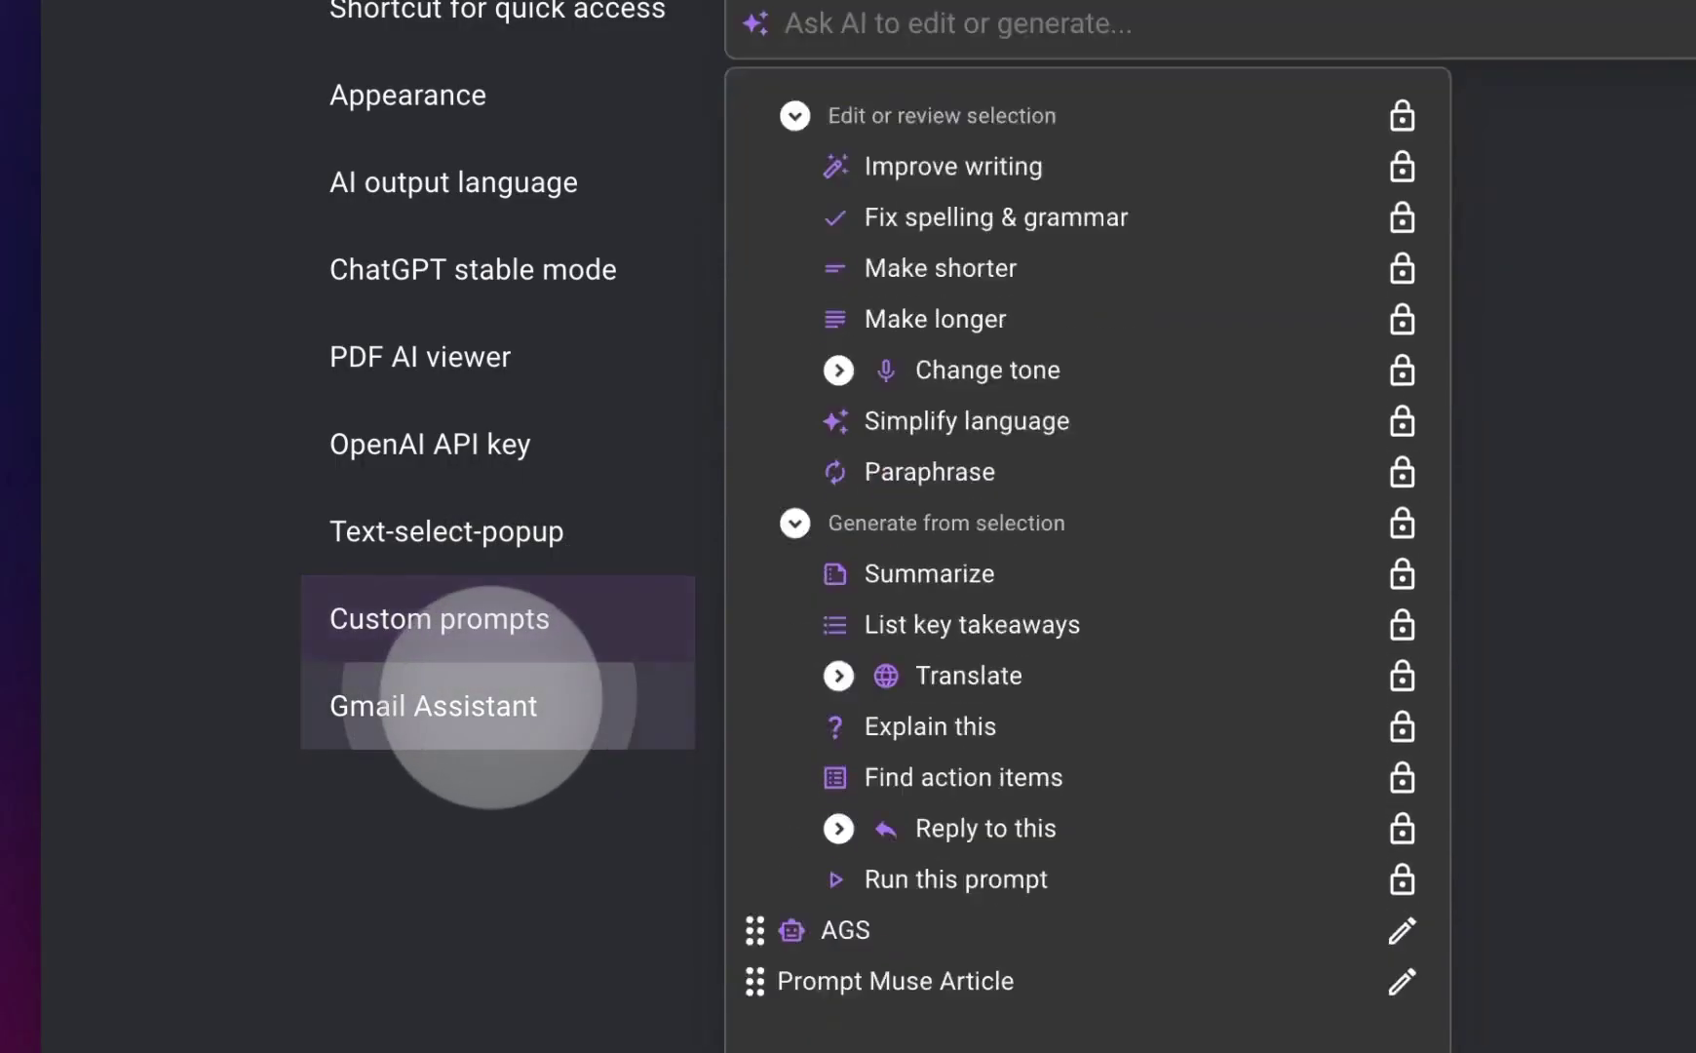
click(487, 696)
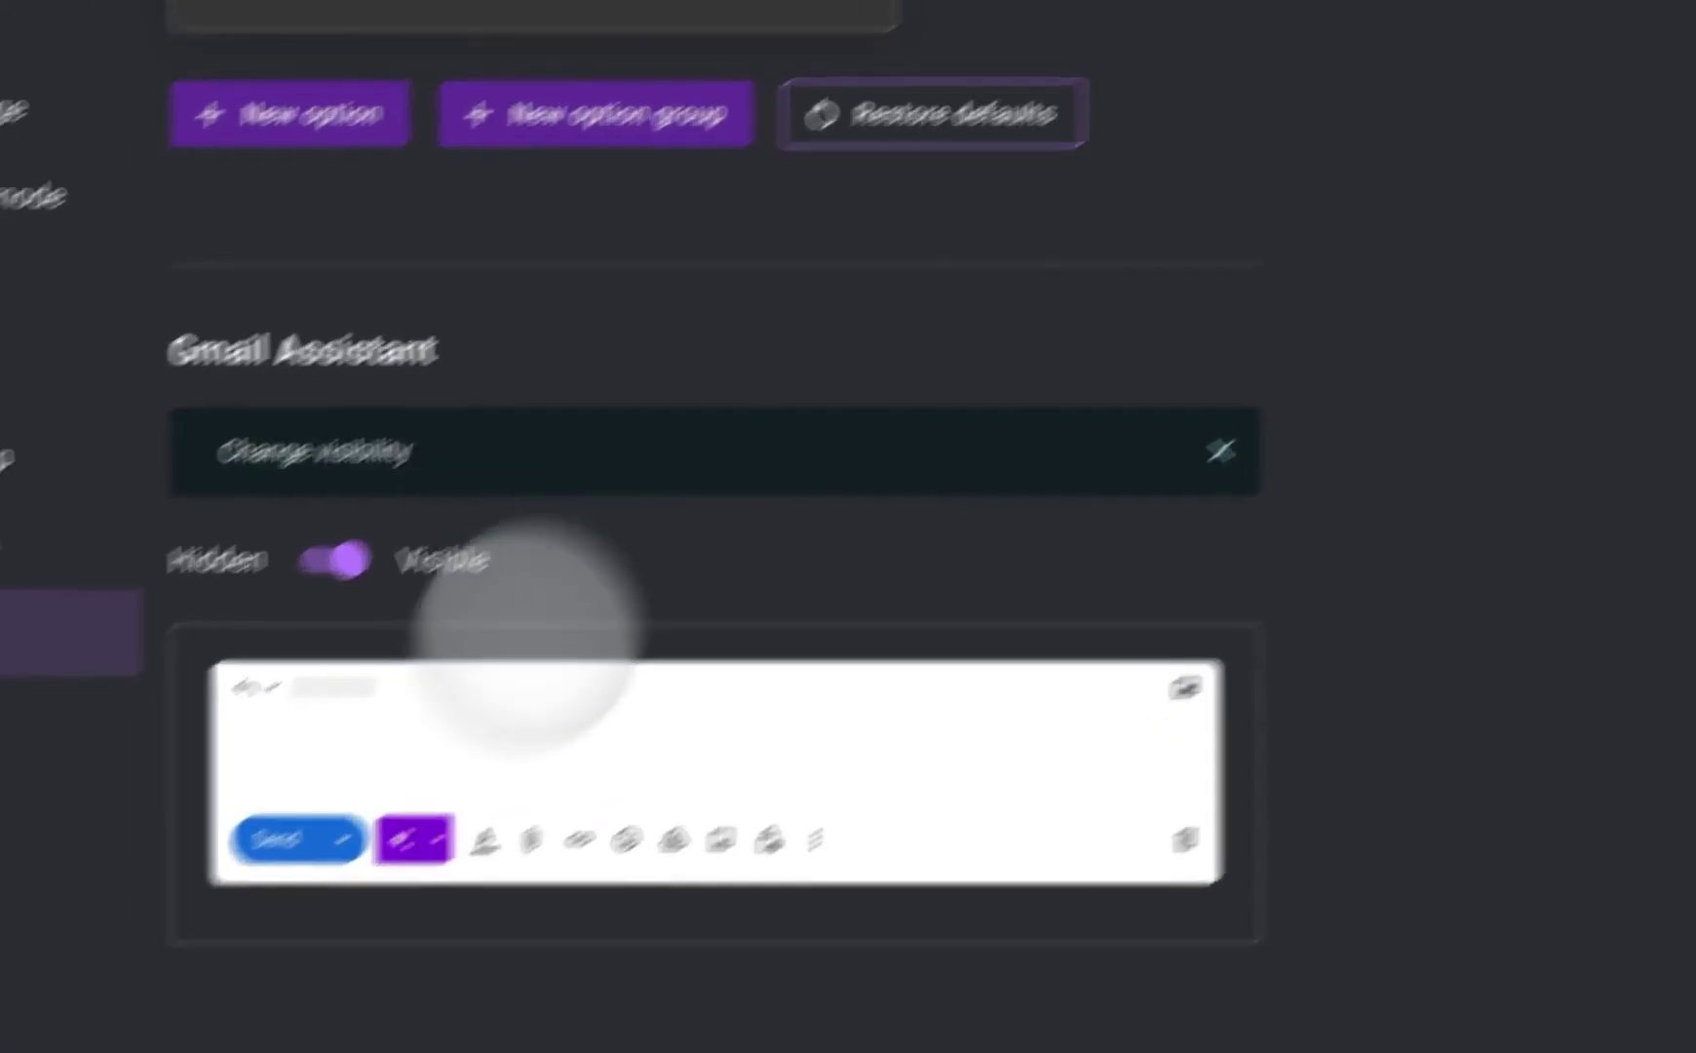